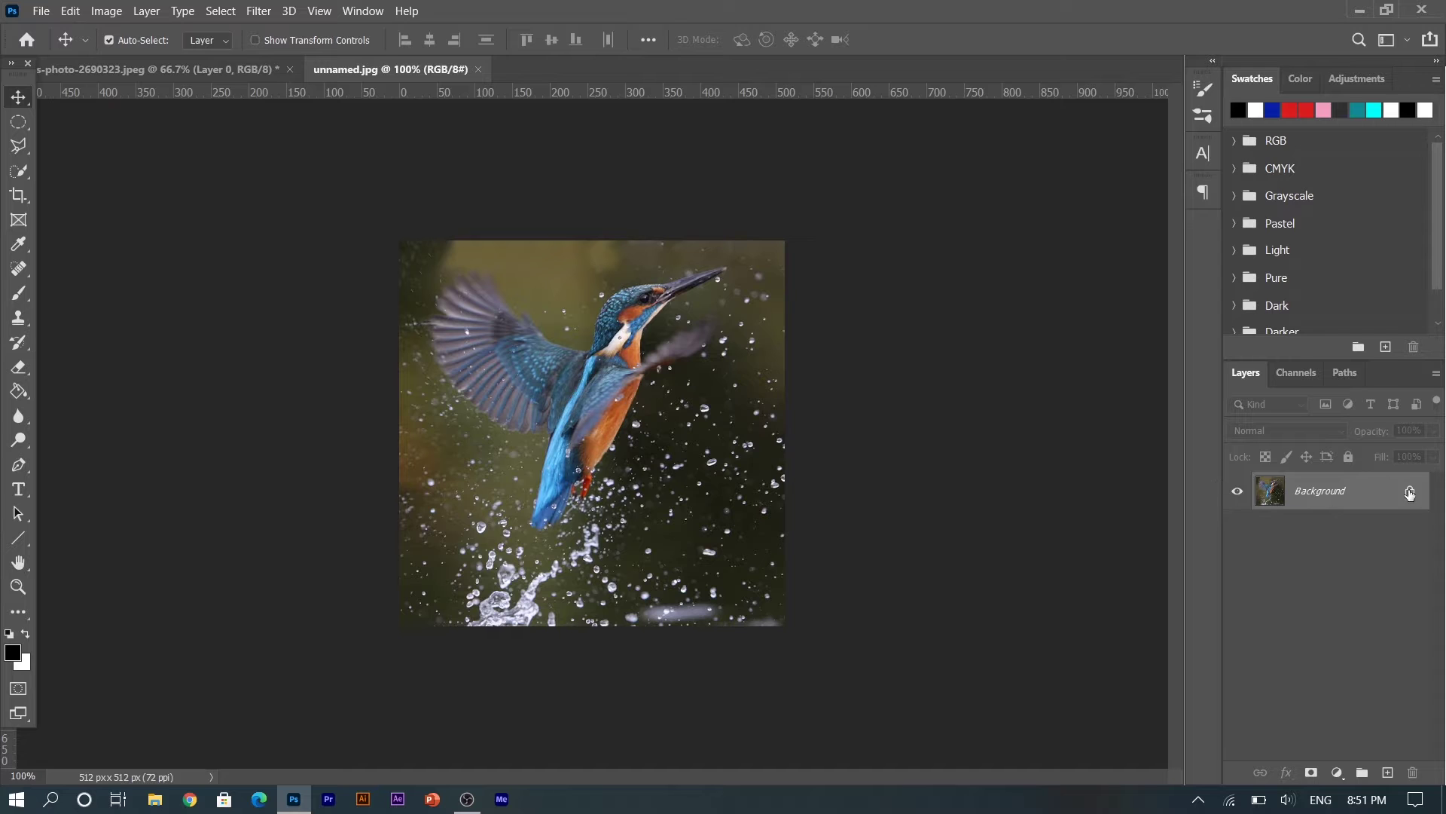
Apply the Stylize Wind filter to the kingfisher photo with Stagger from the Left
left_click(258, 11)
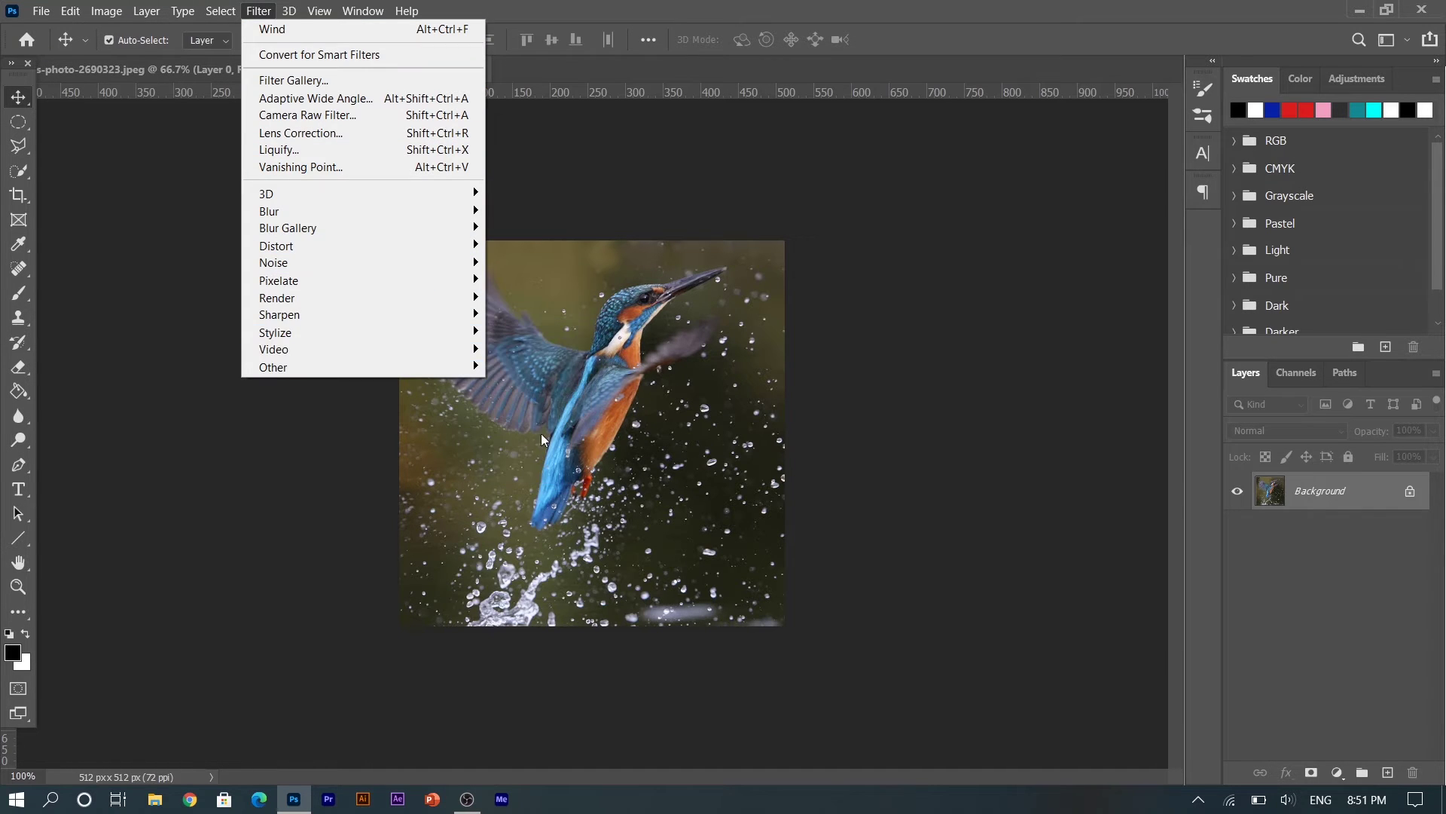
mouse_move(339, 333)
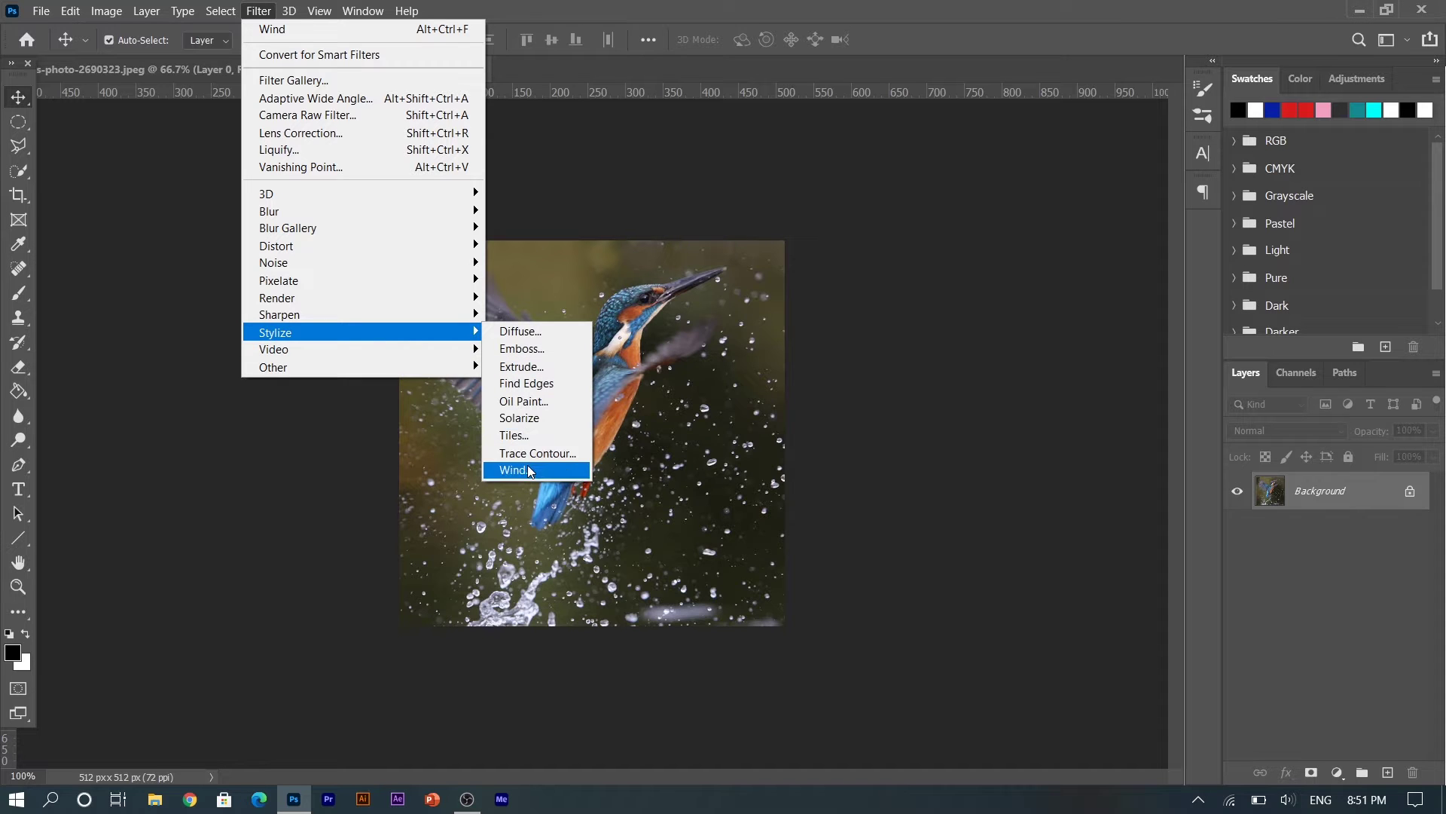
left_click(520, 469)
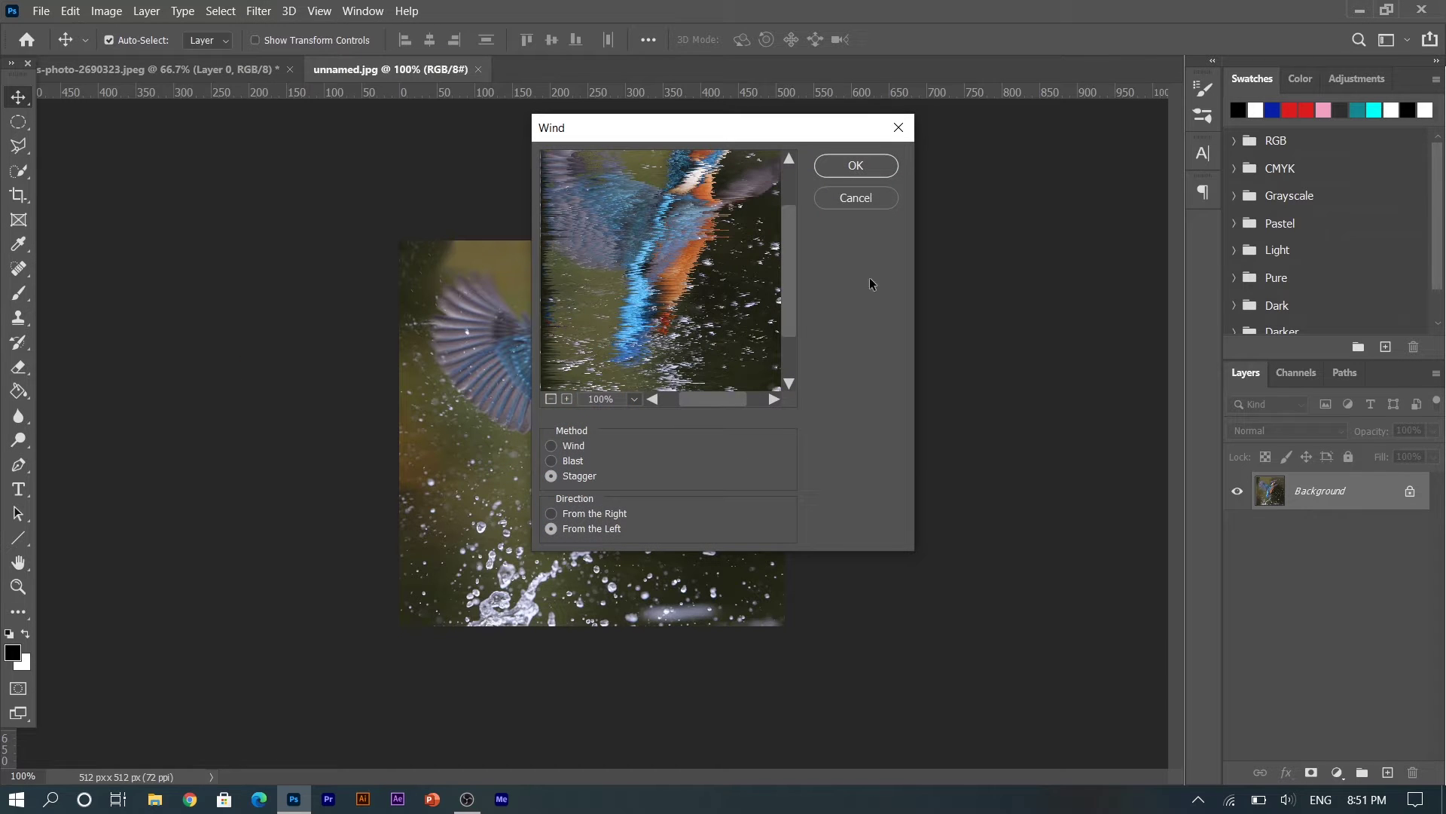
left_click(856, 166)
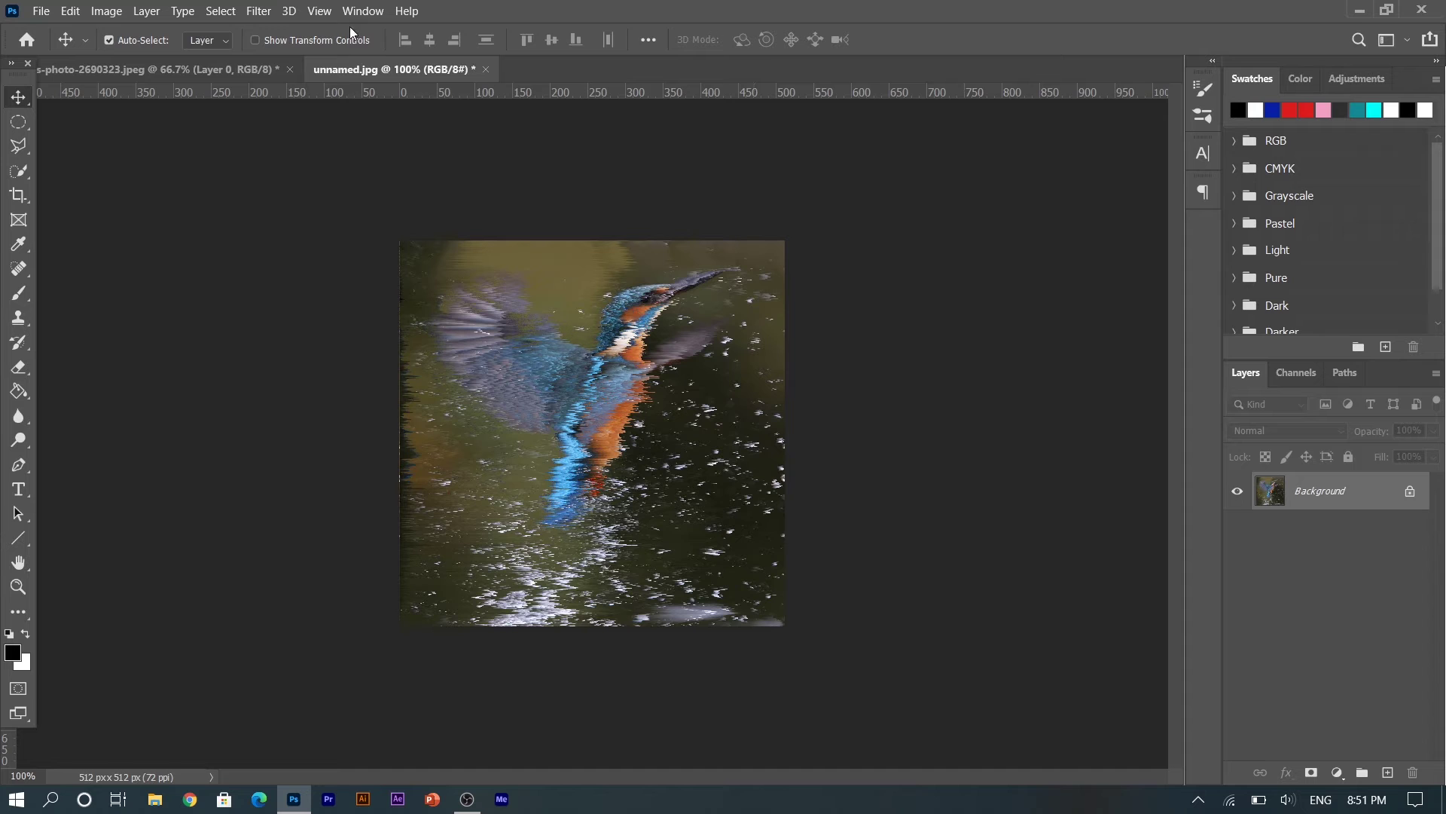
Reapply the Wind filter several more times for longer, heavier horizontal streaks
left_click(258, 11)
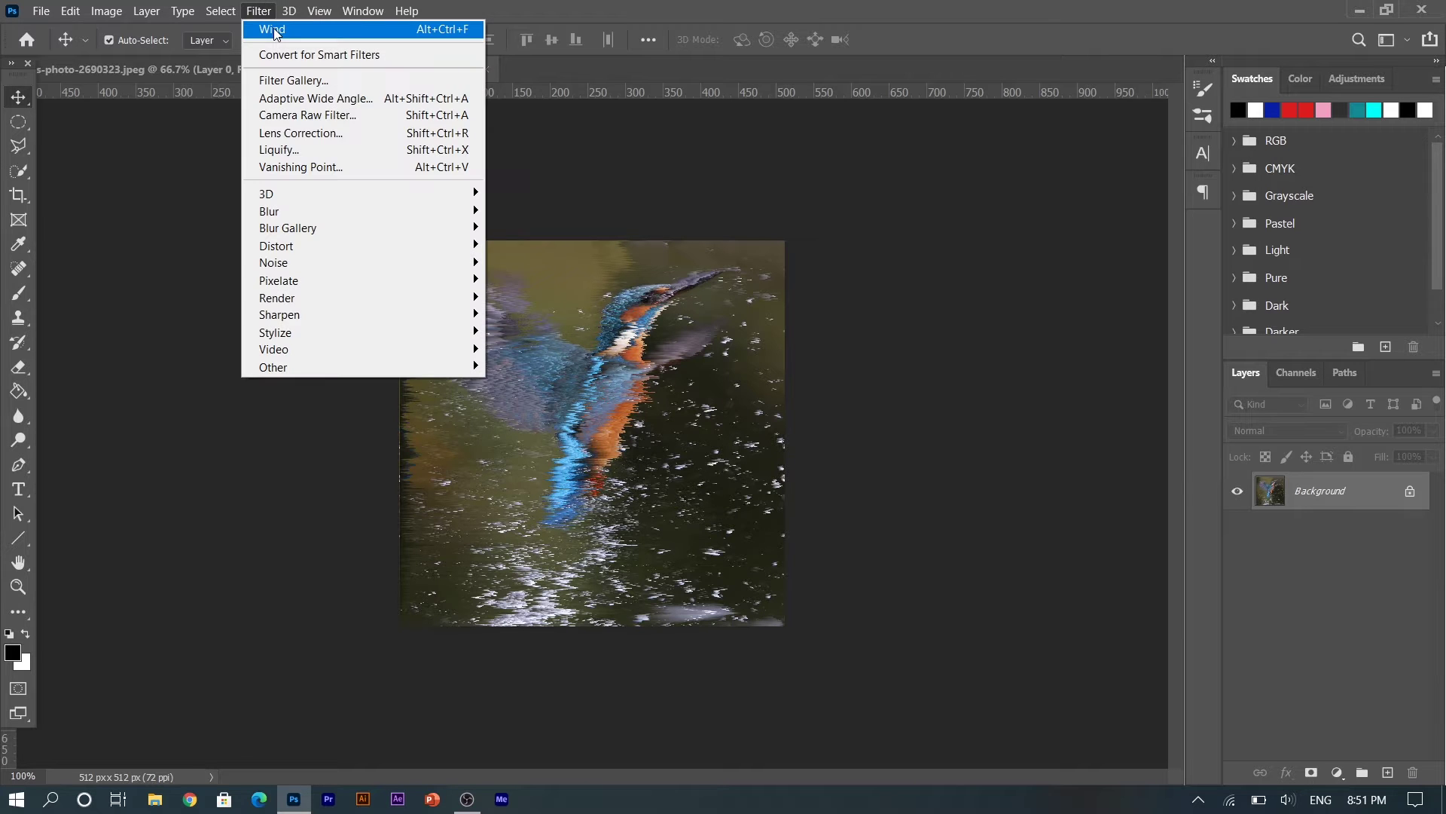
left_click(274, 29)
left_click(258, 11)
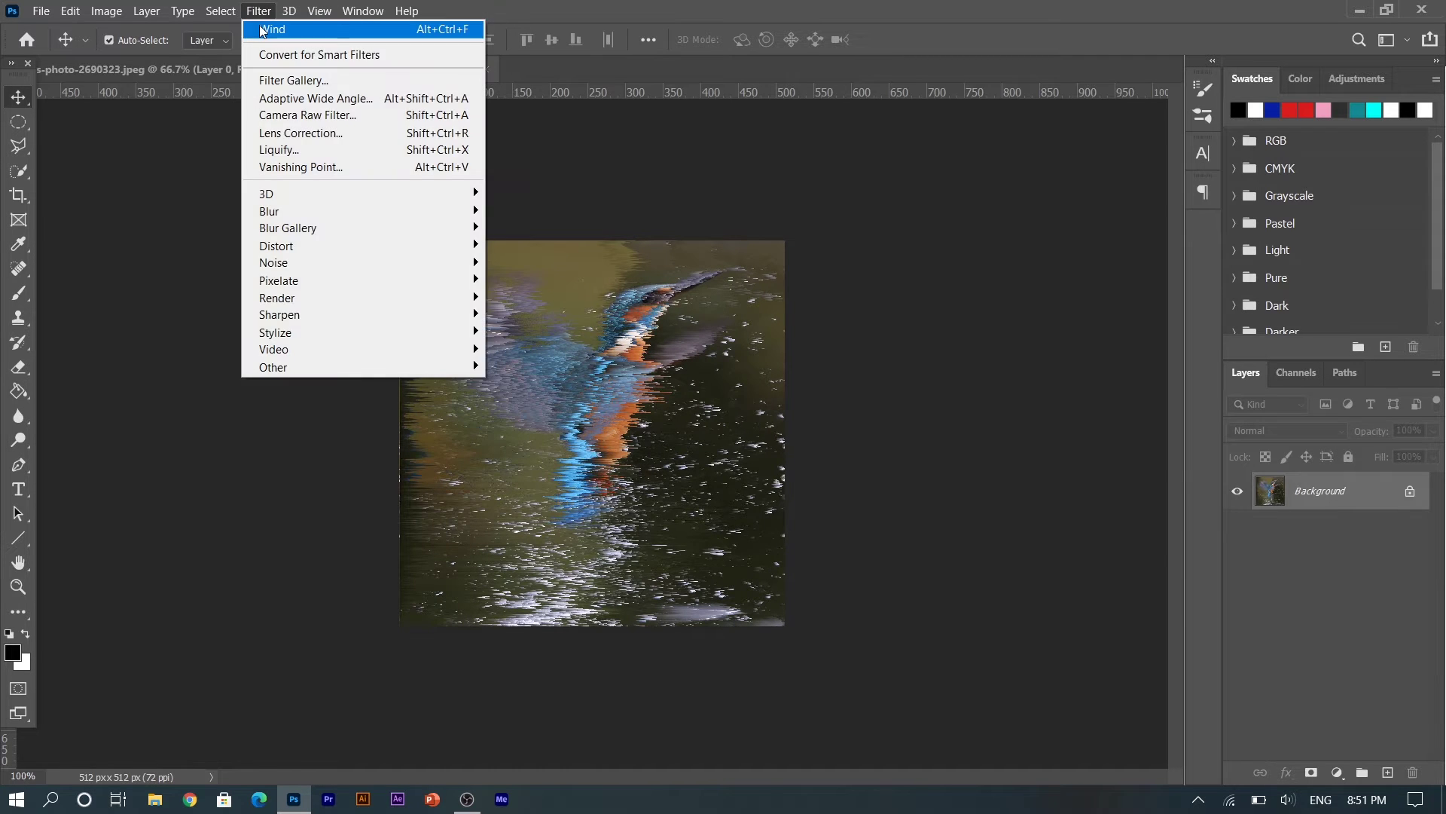
left_click(259, 11)
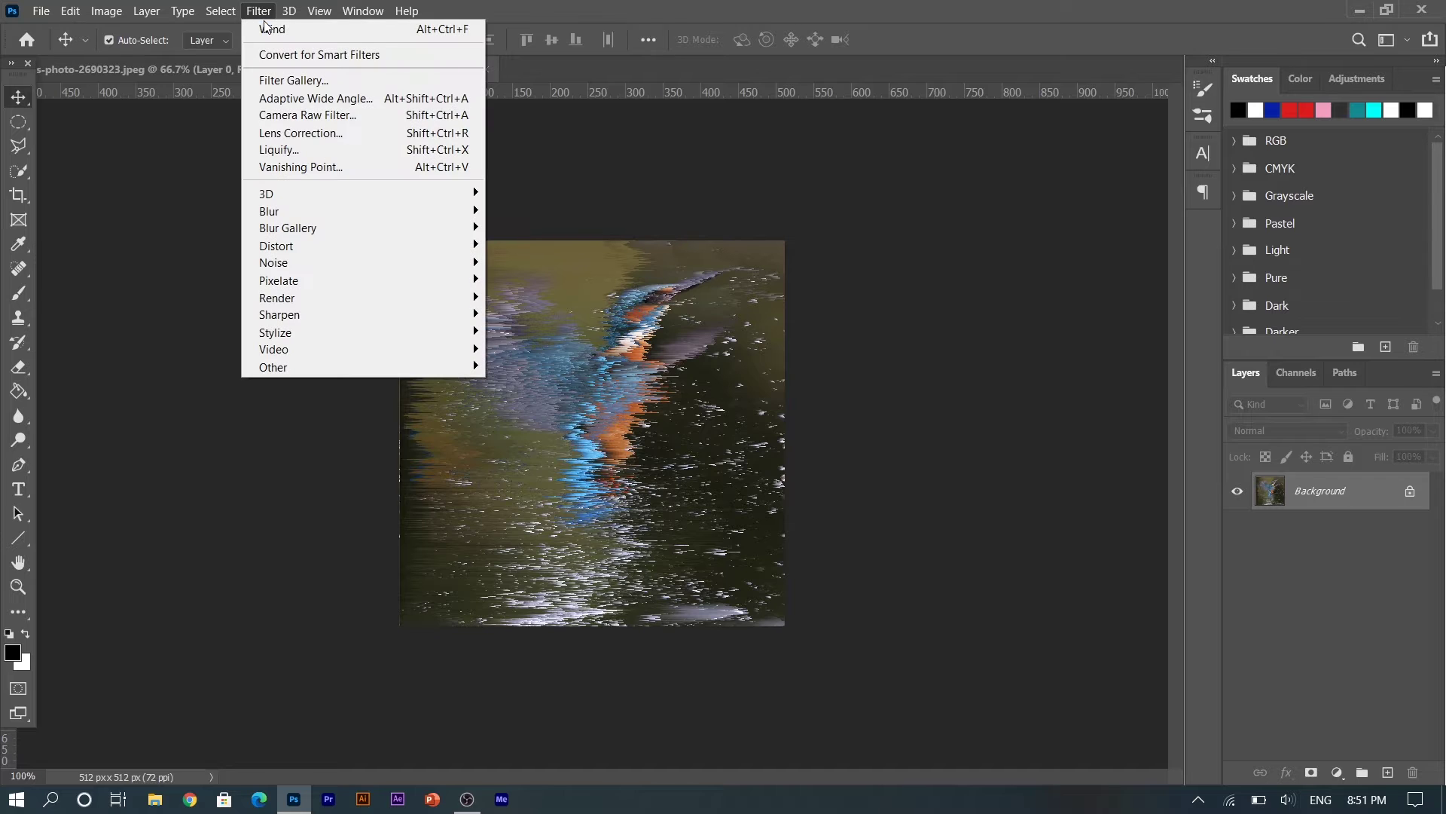
left_click(260, 11)
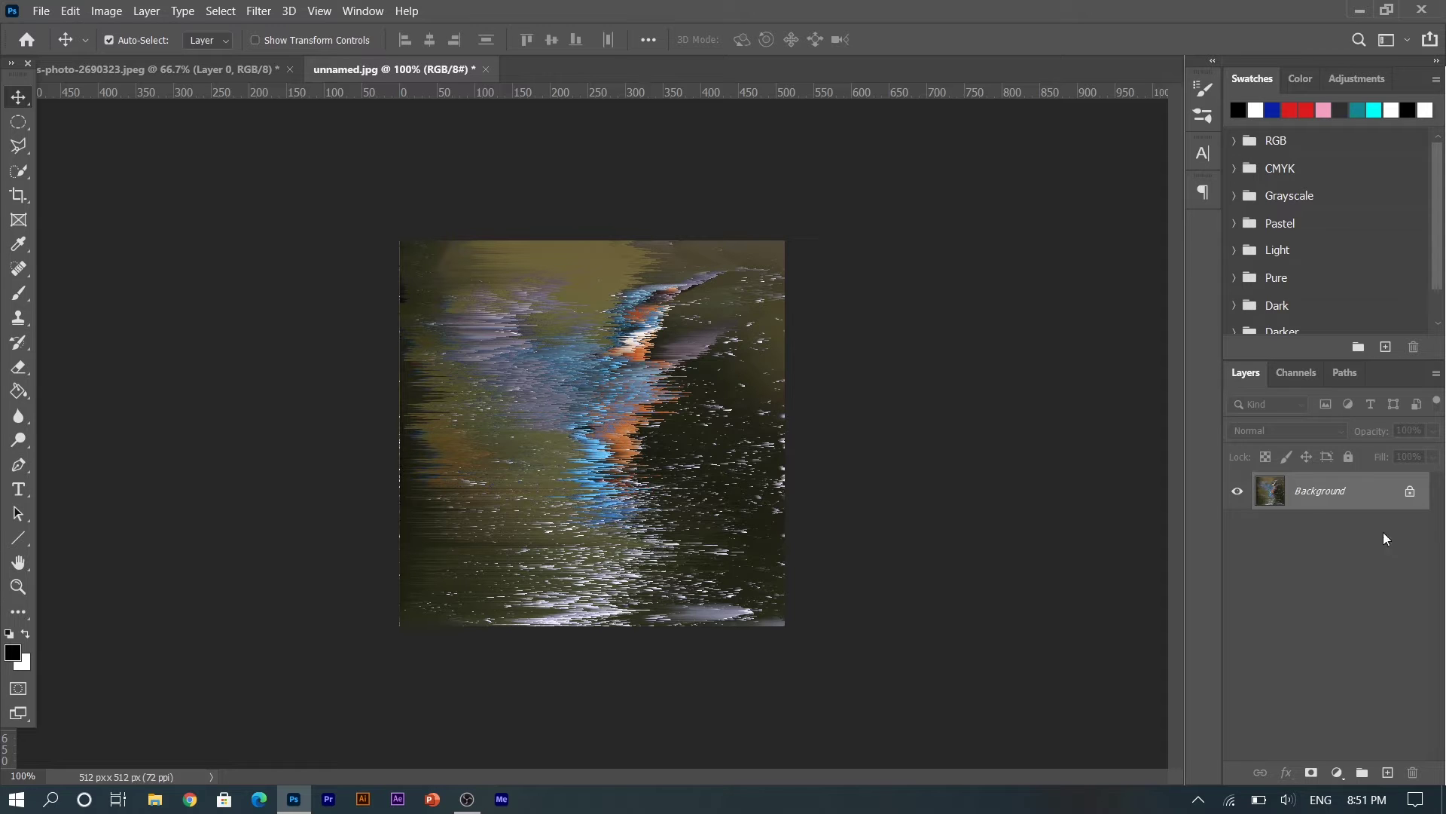
Unlock the streaked Background layer and drag it into the portrait as a new layer
left_click(1411, 493)
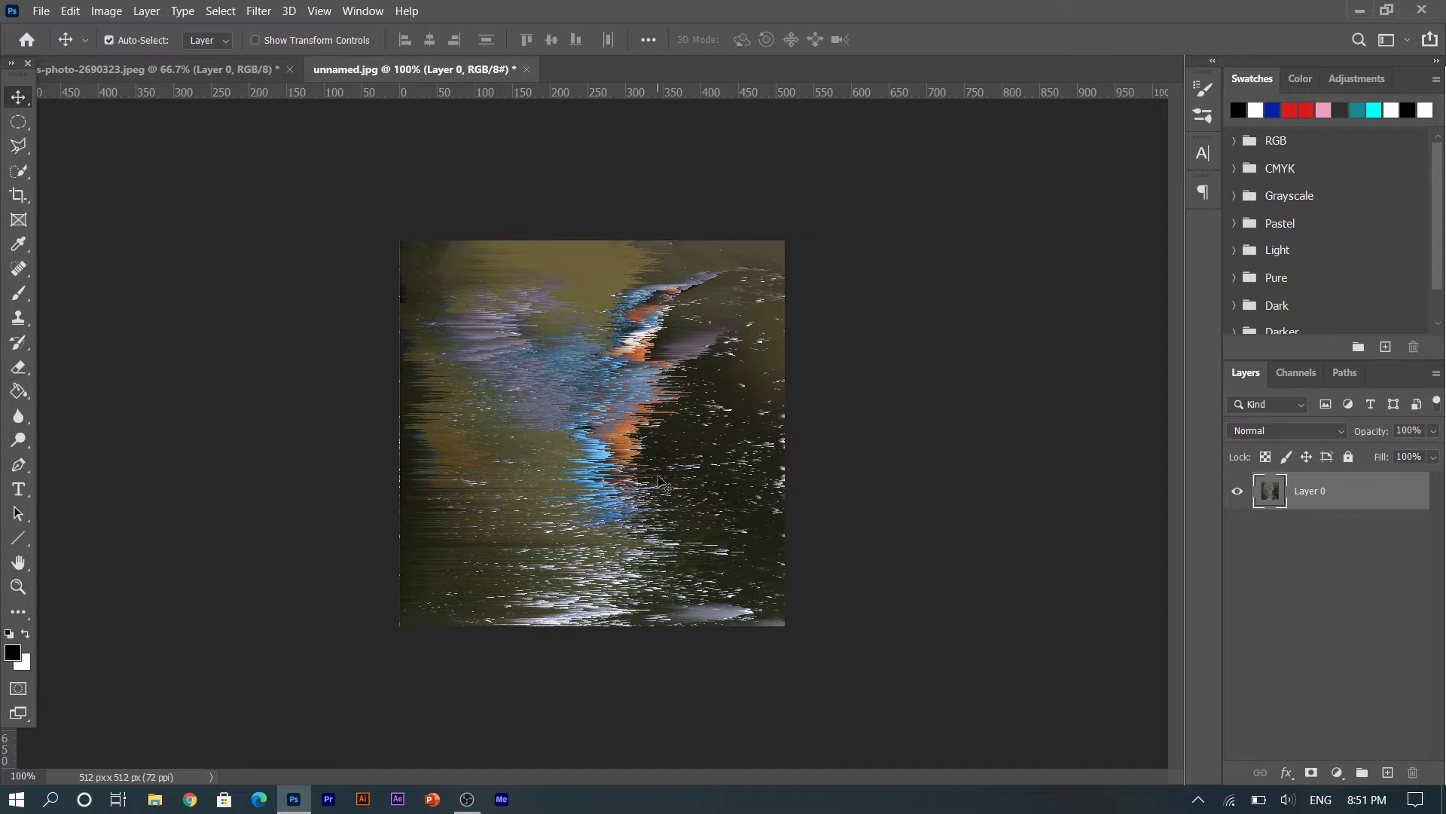
mouse_move(469, 400)
left_mouse_down()
mouse_move(183, 66)
mouse_move(490, 465)
left_mouse_up()
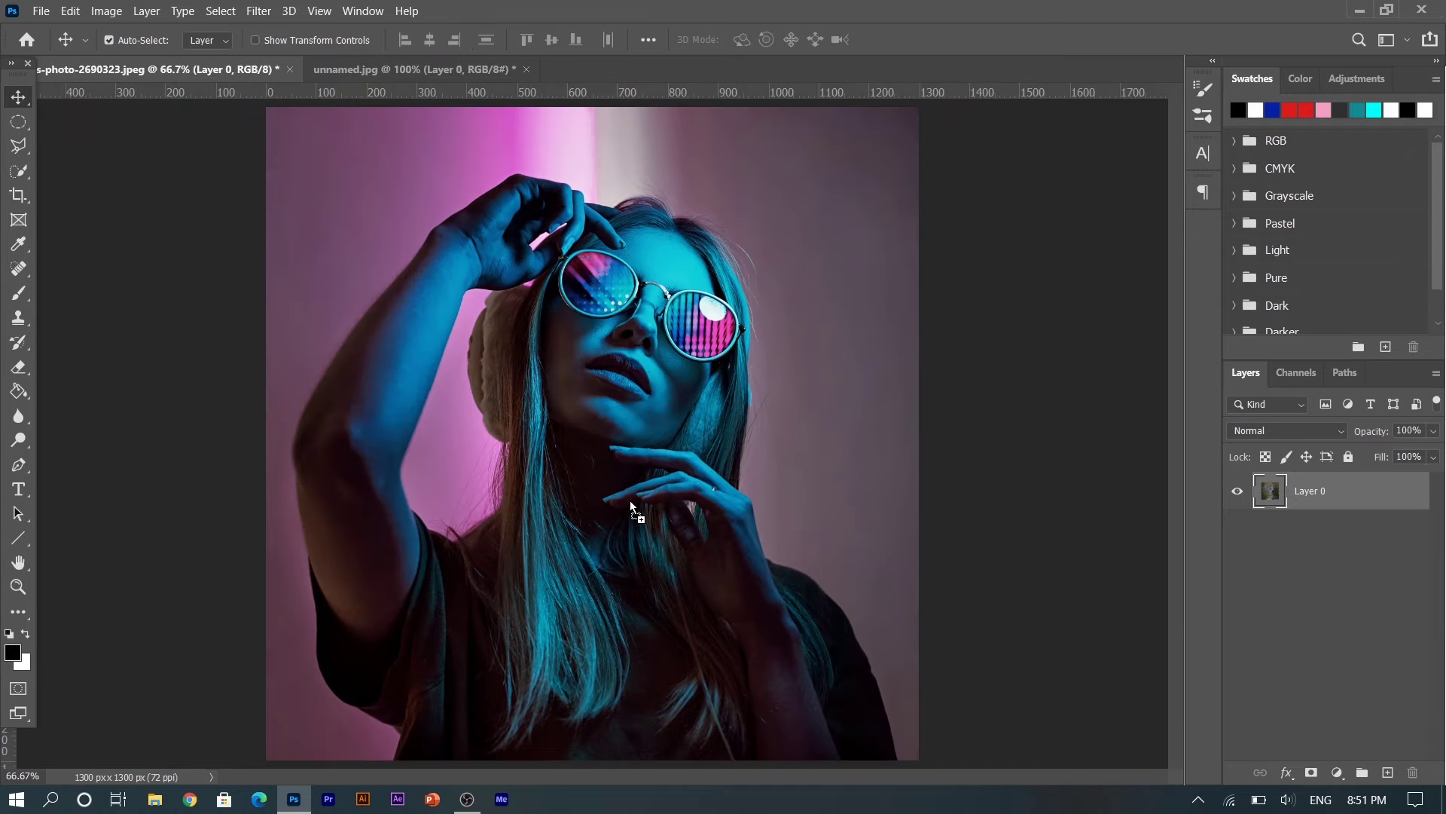
left_click_drag(631, 503, 629, 500)
Rotate the texture about 90°, move it up, stretch it down over the face, and add a mask
key("ctrl")
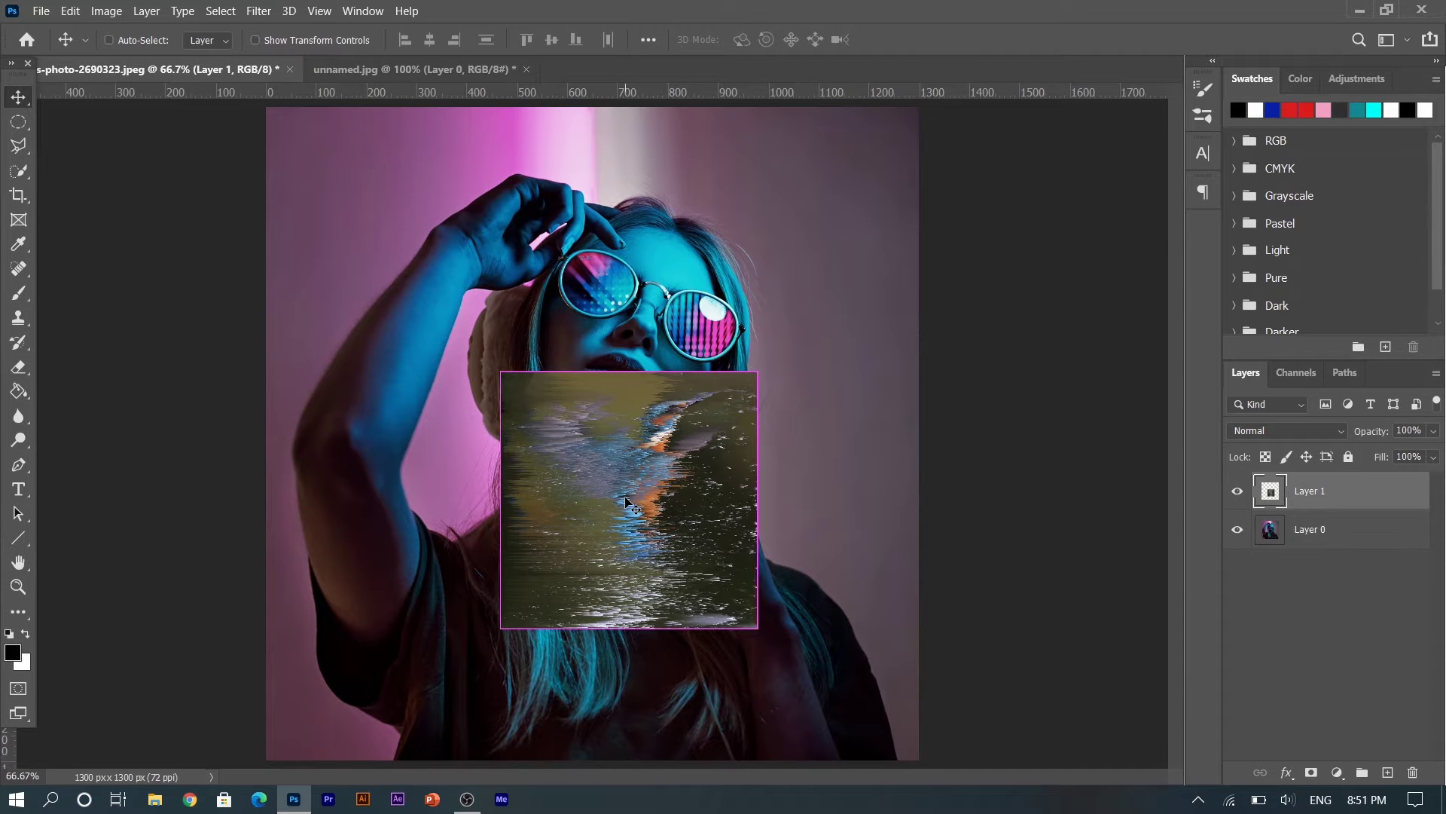
key("ctrl+t")
mouse_move(803, 340)
left_mouse_down()
mouse_move(796, 567)
mouse_move(746, 616)
left_mouse_up()
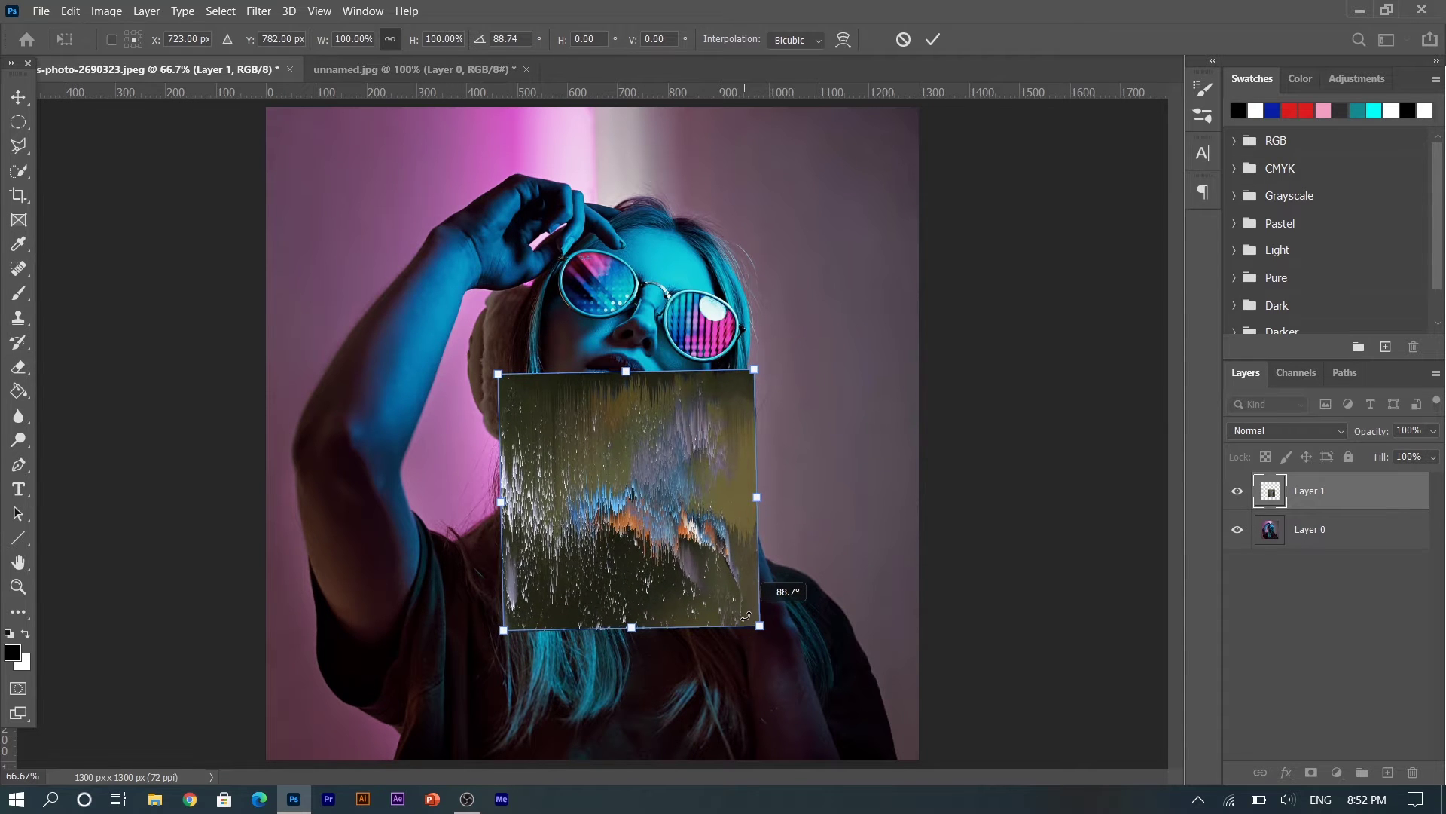
left_click_drag(661, 581, 664, 449)
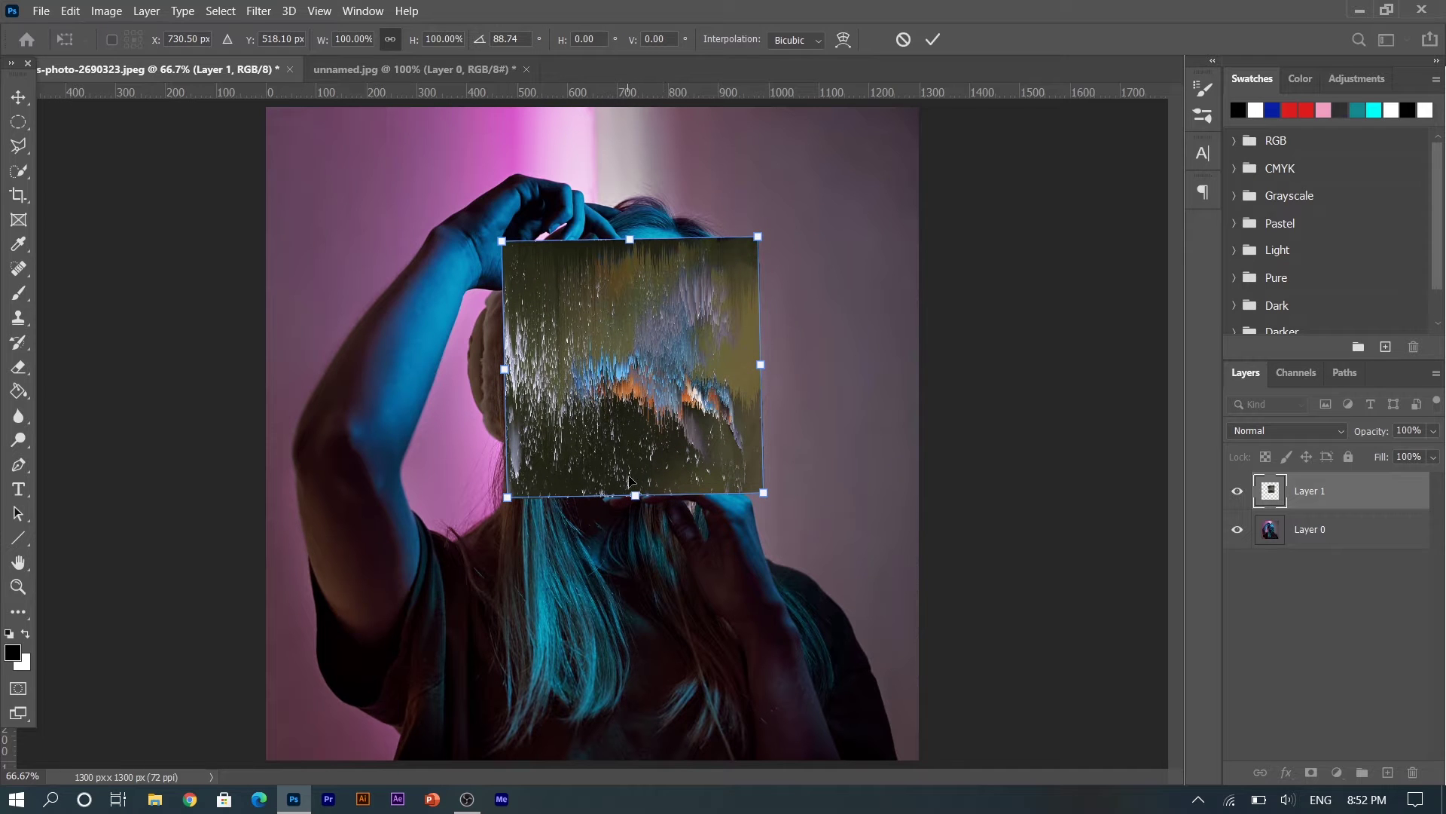
left_click_drag(634, 495, 656, 748)
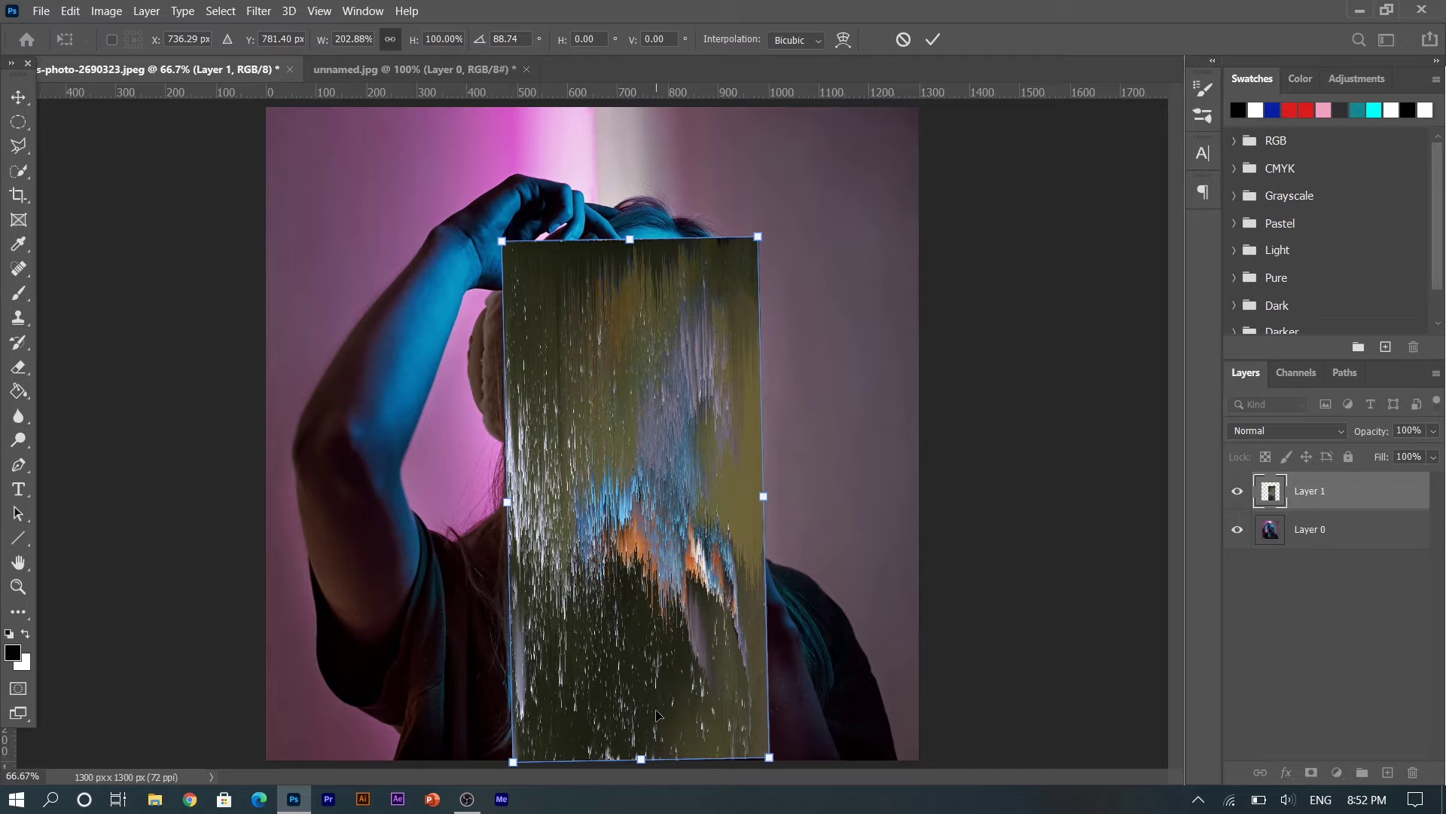
key("Return")
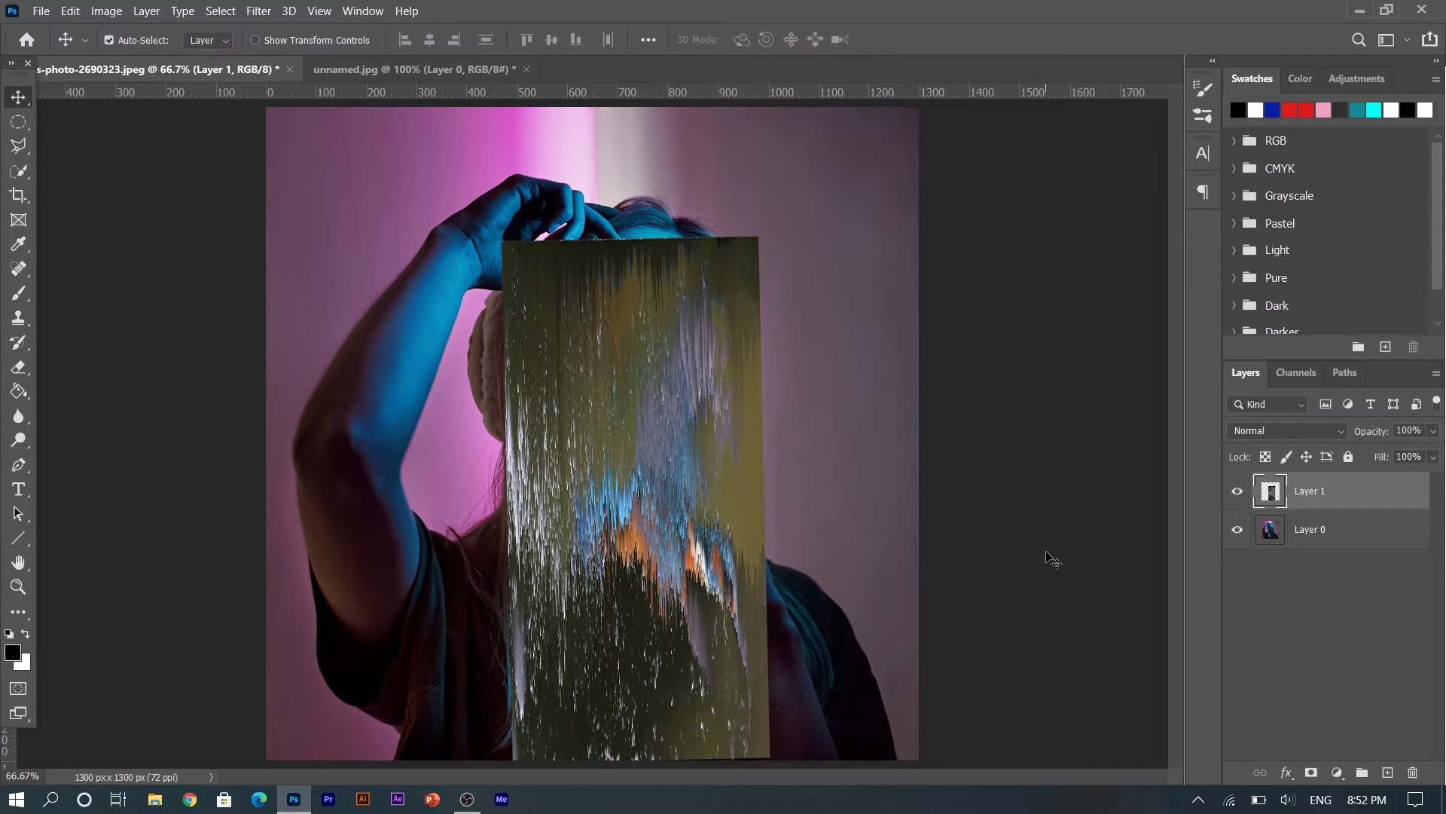
left_click(1313, 773, "alt")
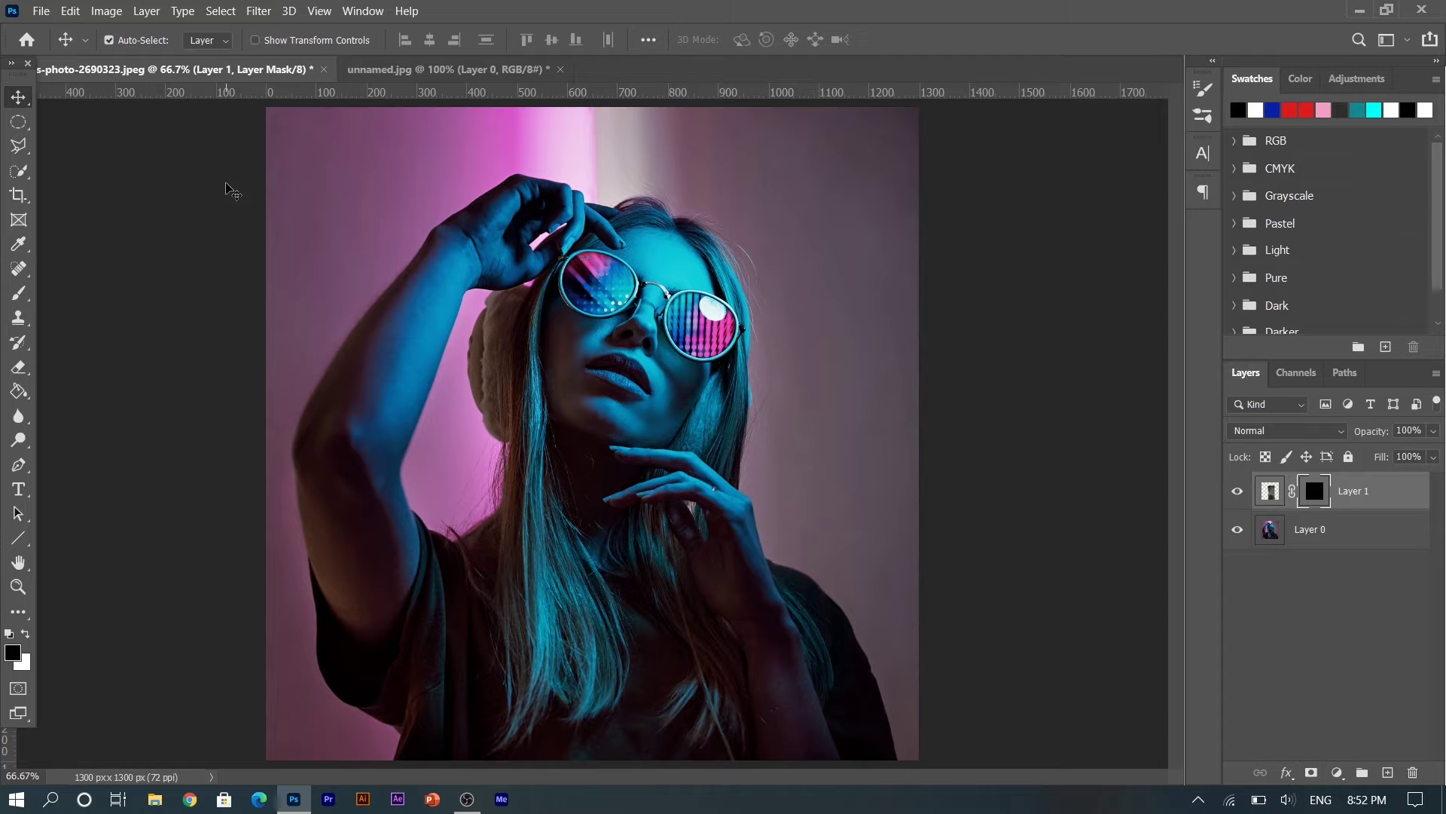
Zoom in on the sunglasses and switch to the Pen tool
key("ctrl+plus")
key("ctrl+plus")
right_click(19, 465)
left_click(83, 518)
key("p")
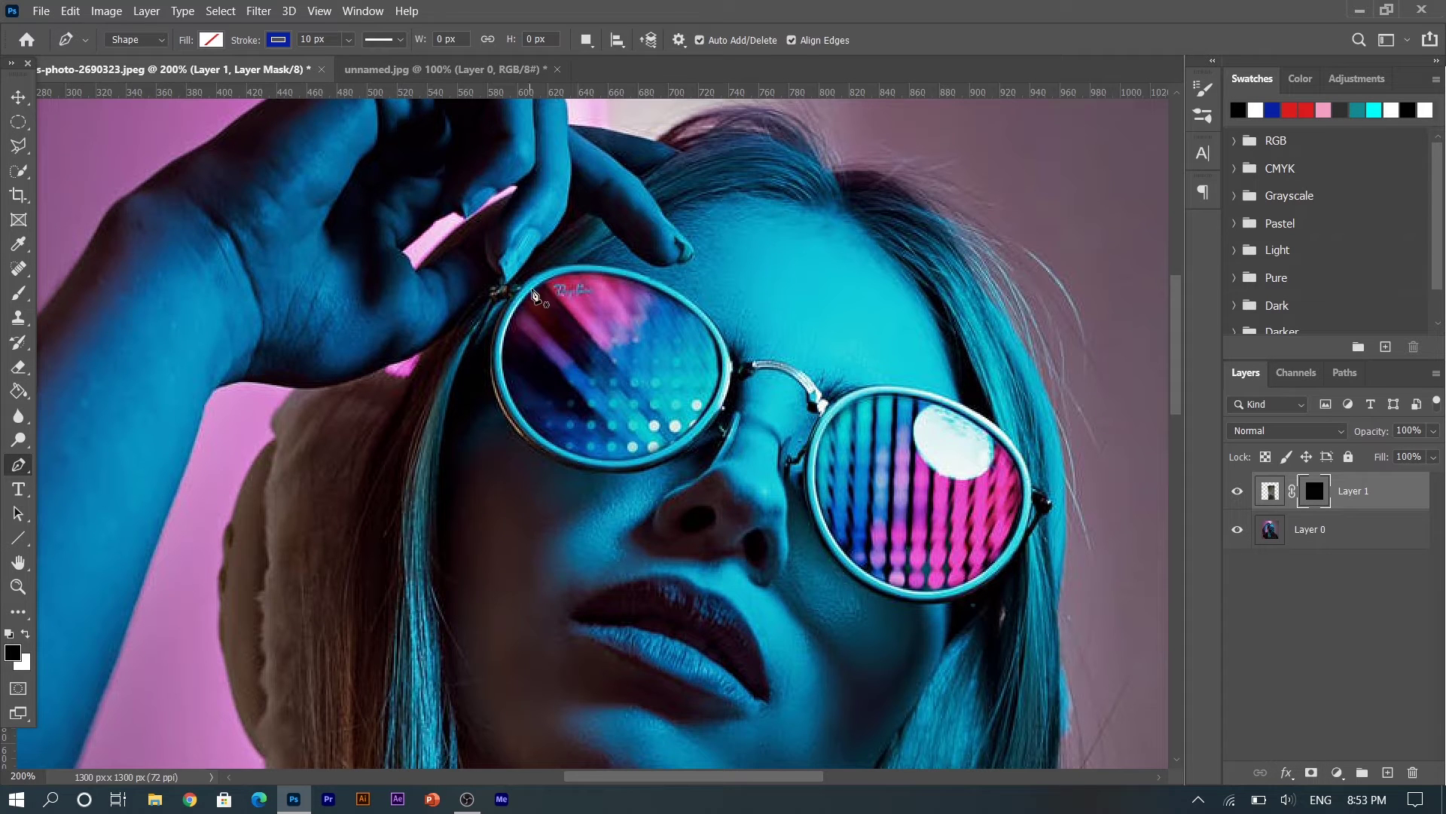
Place anchors down the outer side of the left lens rim, undoing one misplaced point
left_click(545, 280)
left_click(531, 288)
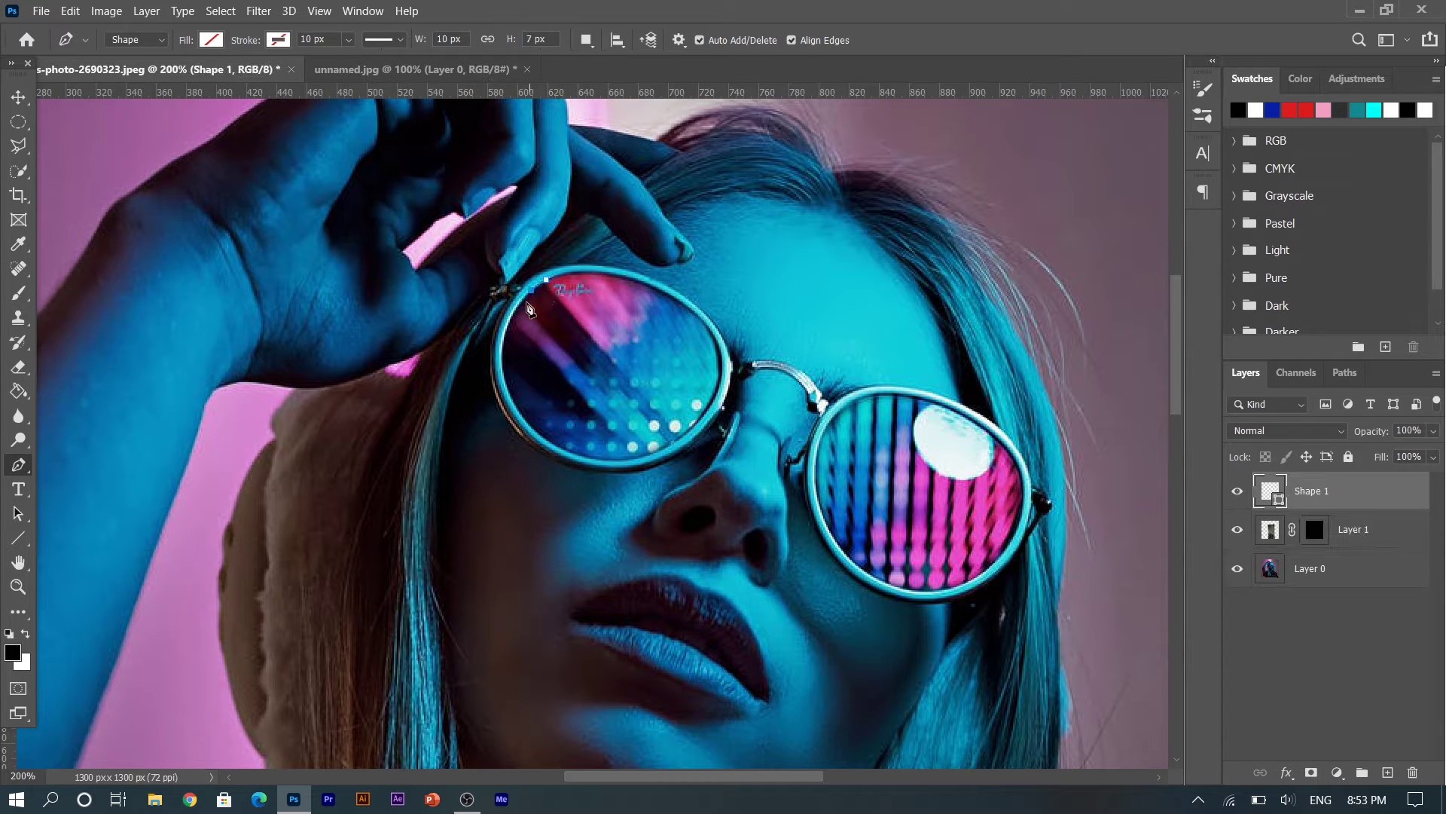
left_click(518, 304)
left_click(515, 315)
key("ctrl+z")
left_click(513, 315)
left_click(507, 338)
left_click(503, 367)
left_click(505, 382)
left_click(520, 407)
left_click(528, 424)
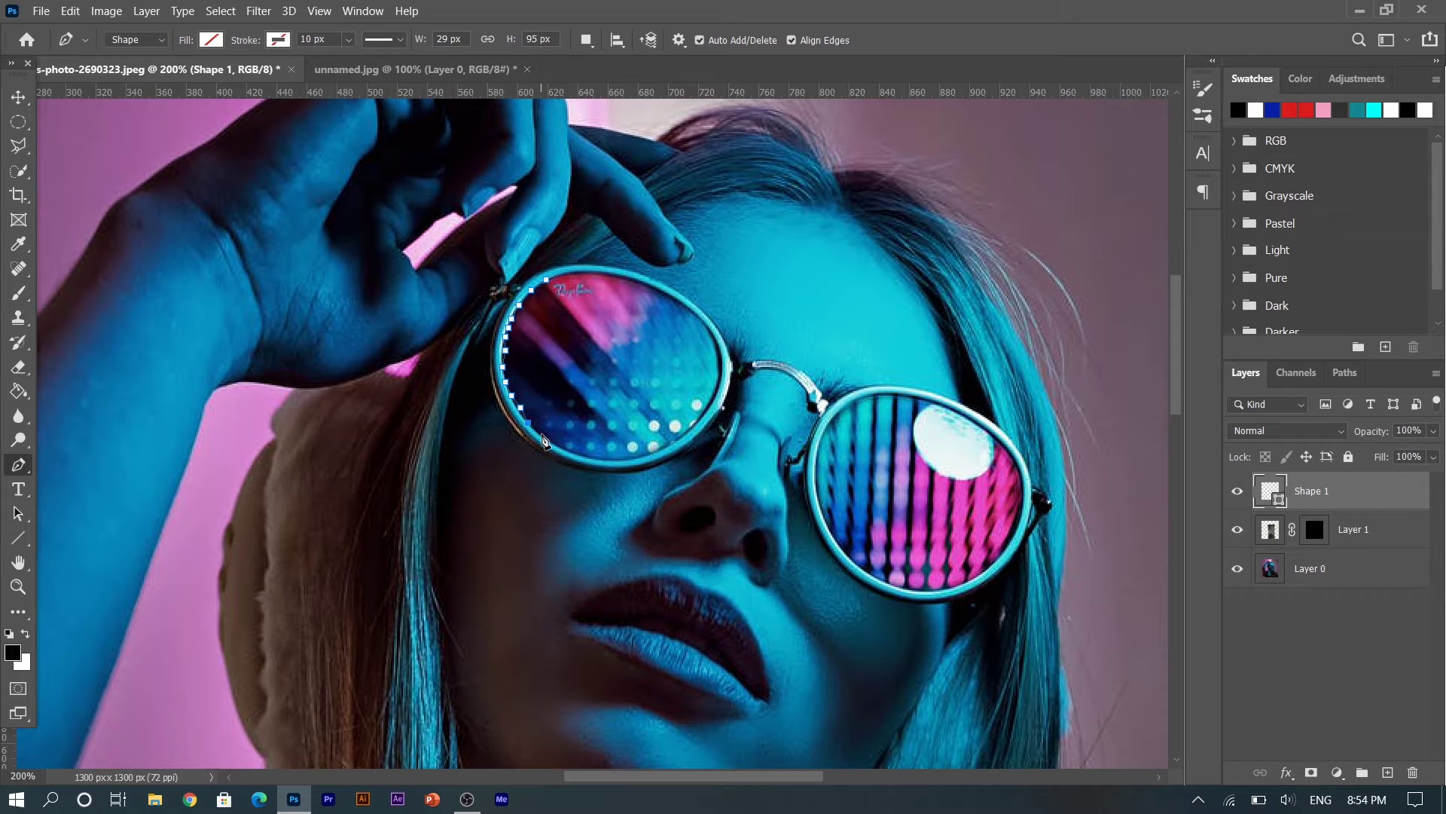
Continue the path along the lens's bottom, right side and top to close it
left_click(561, 450)
left_click(572, 453)
left_click(611, 460)
left_click(673, 444)
left_click(692, 429)
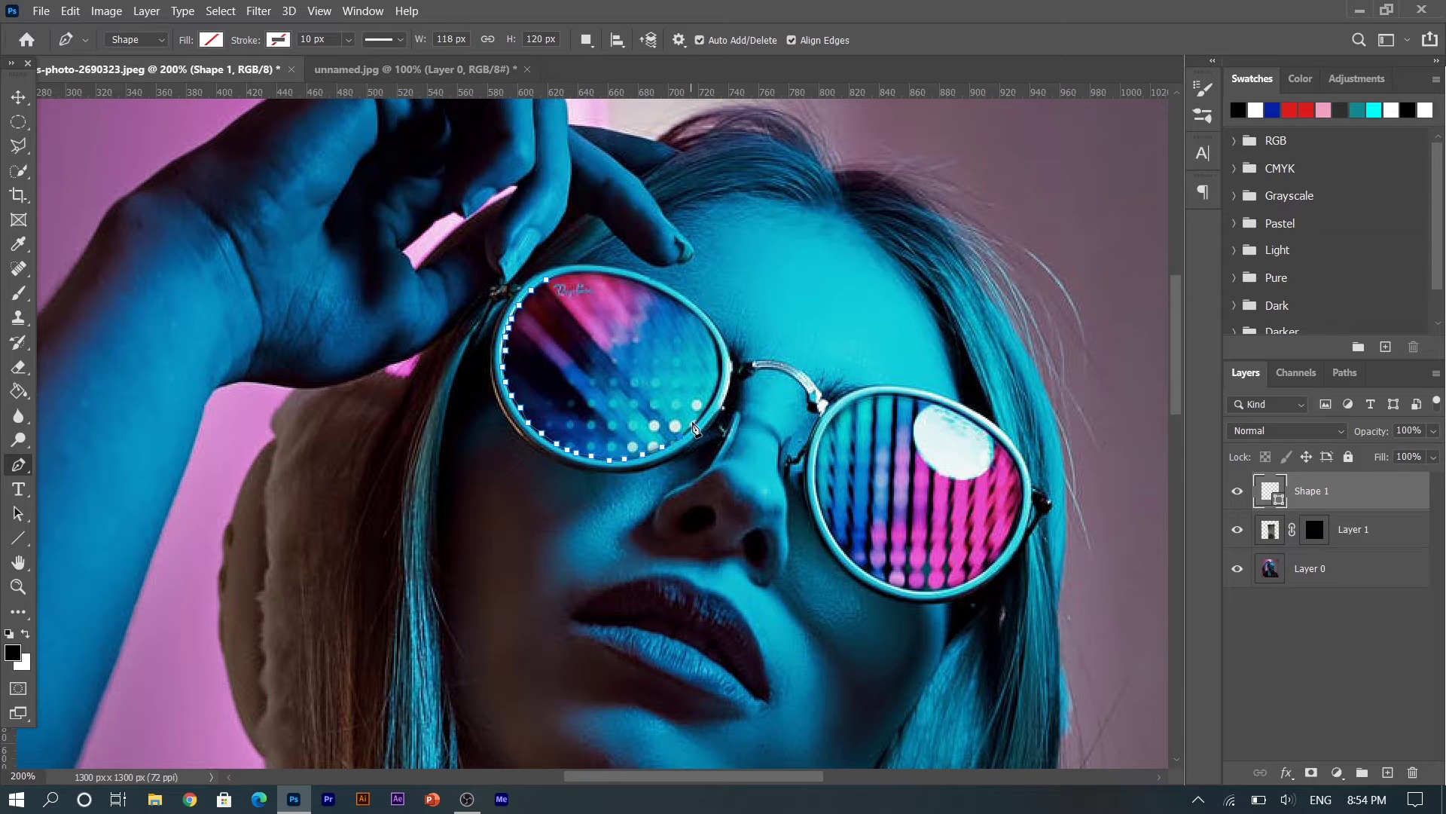
left_click(712, 401)
left_click(724, 364)
left_click(637, 280)
left_click(603, 270)
left_click(585, 271)
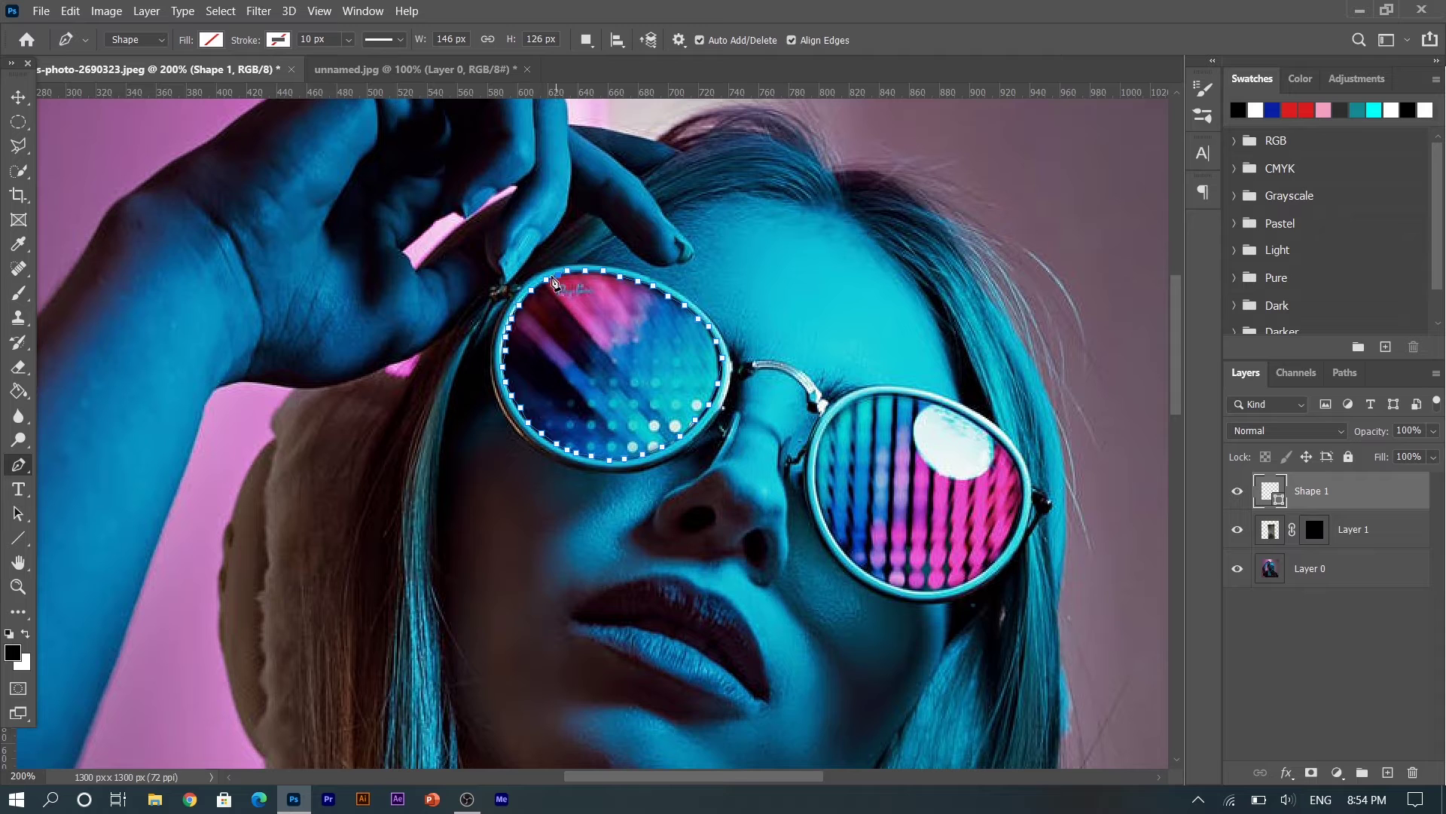
right_click(588, 354)
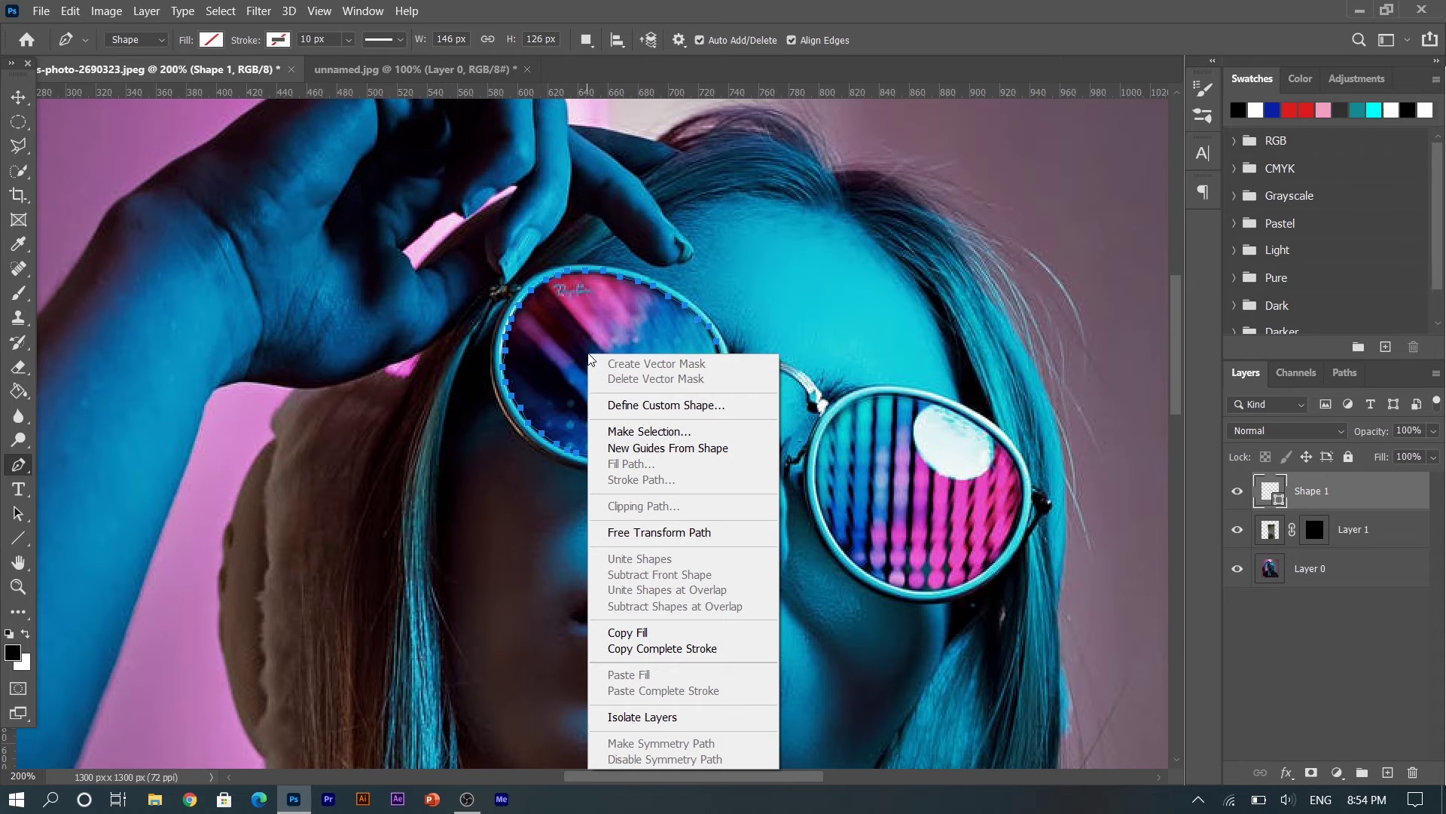
Make a 0-feather selection from the left lens path, fill Layer 1's mask white there, and deselect
left_click(646, 437)
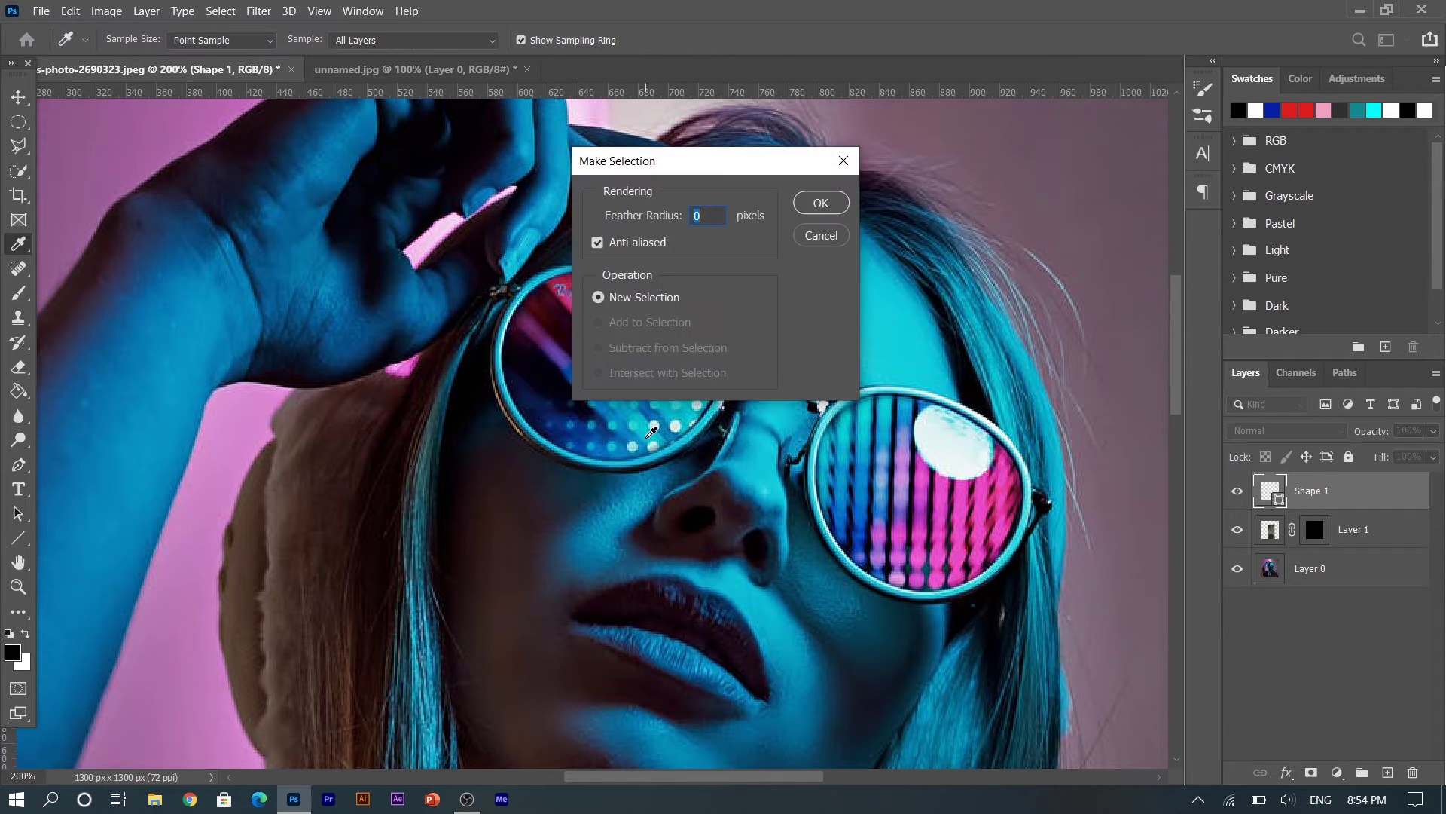
left_click(799, 203)
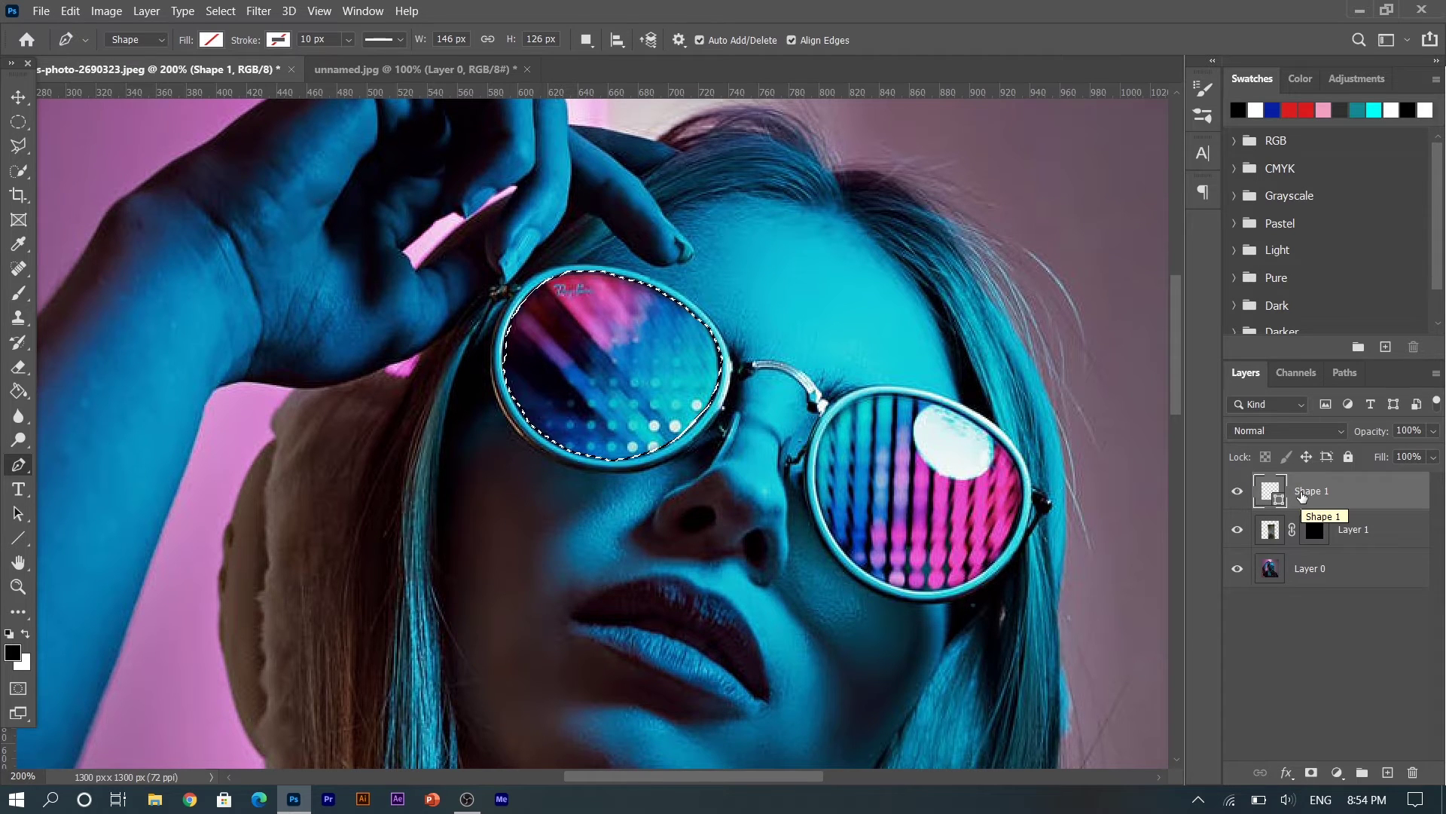
left_click(1316, 532)
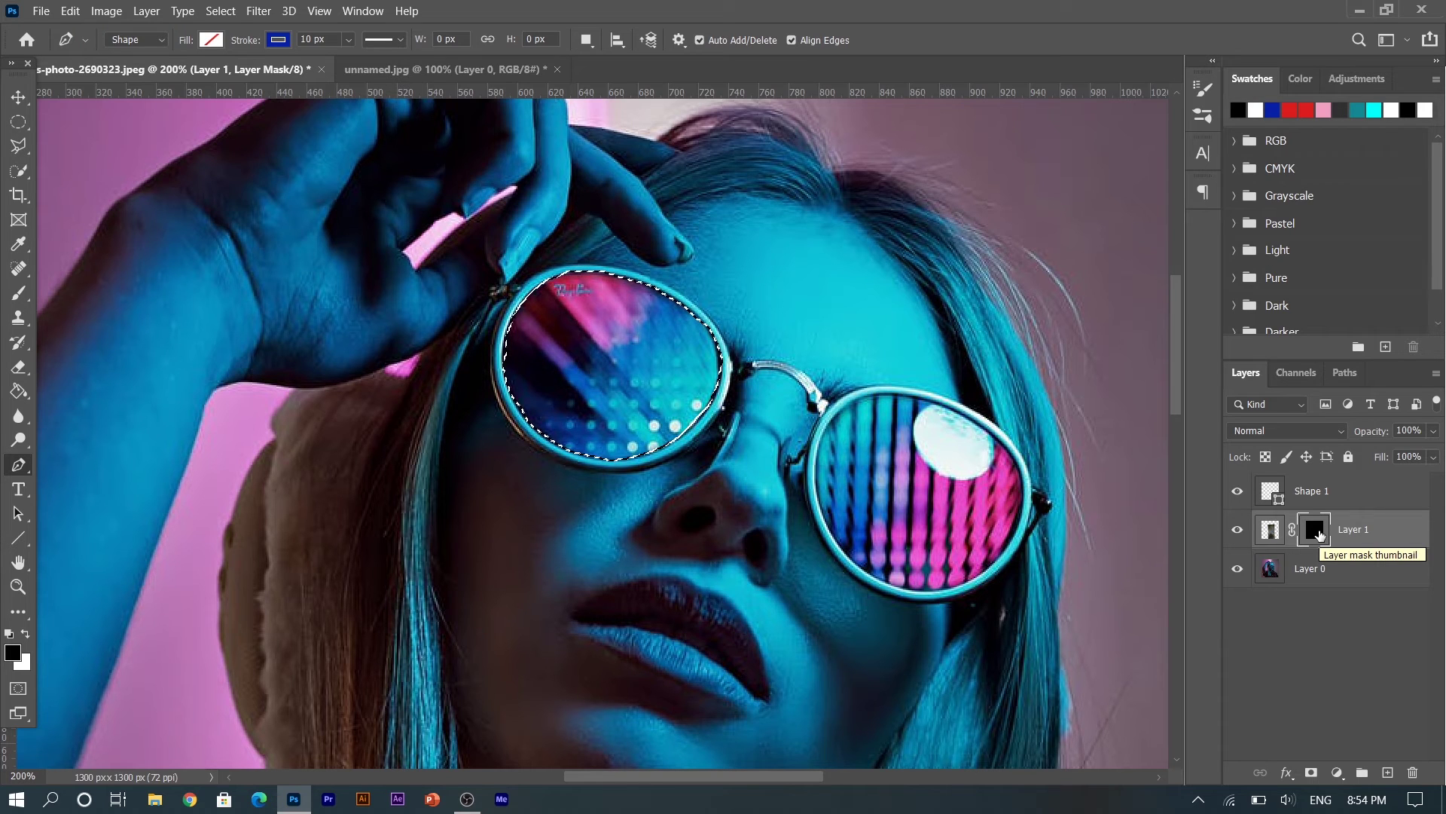
key("ctrl+BackSpace")
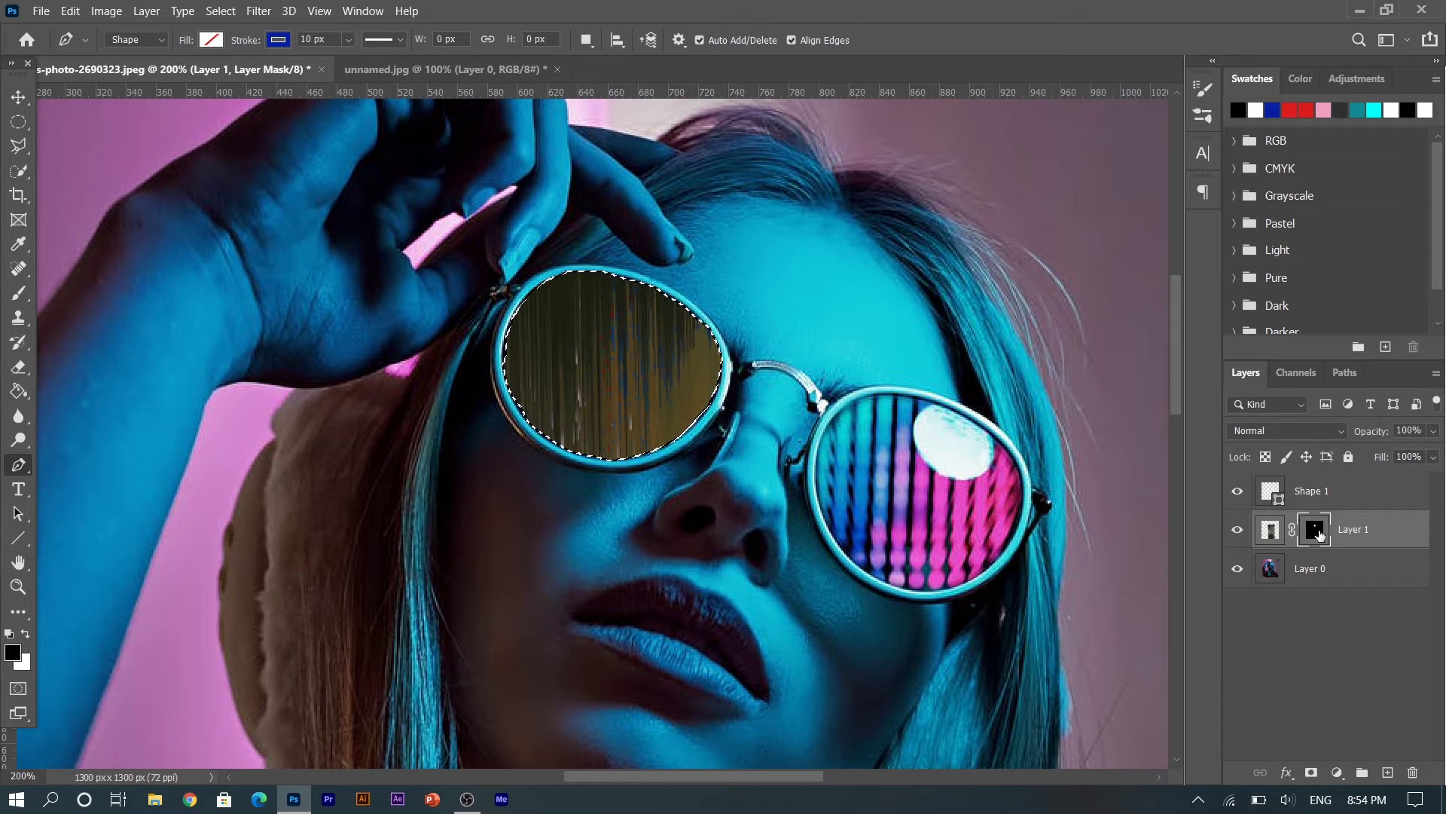
key("Return")
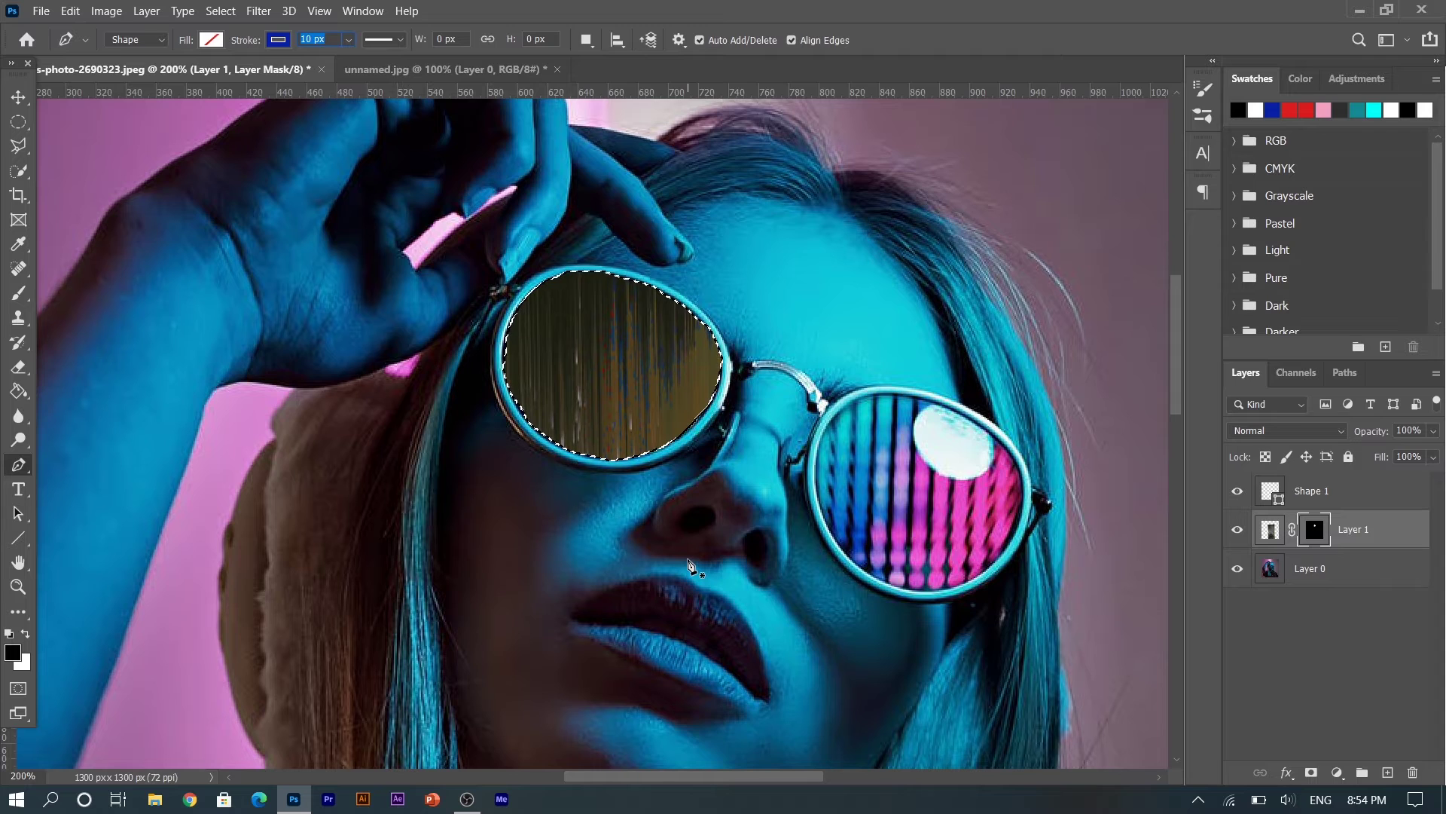
key("ctrl+d")
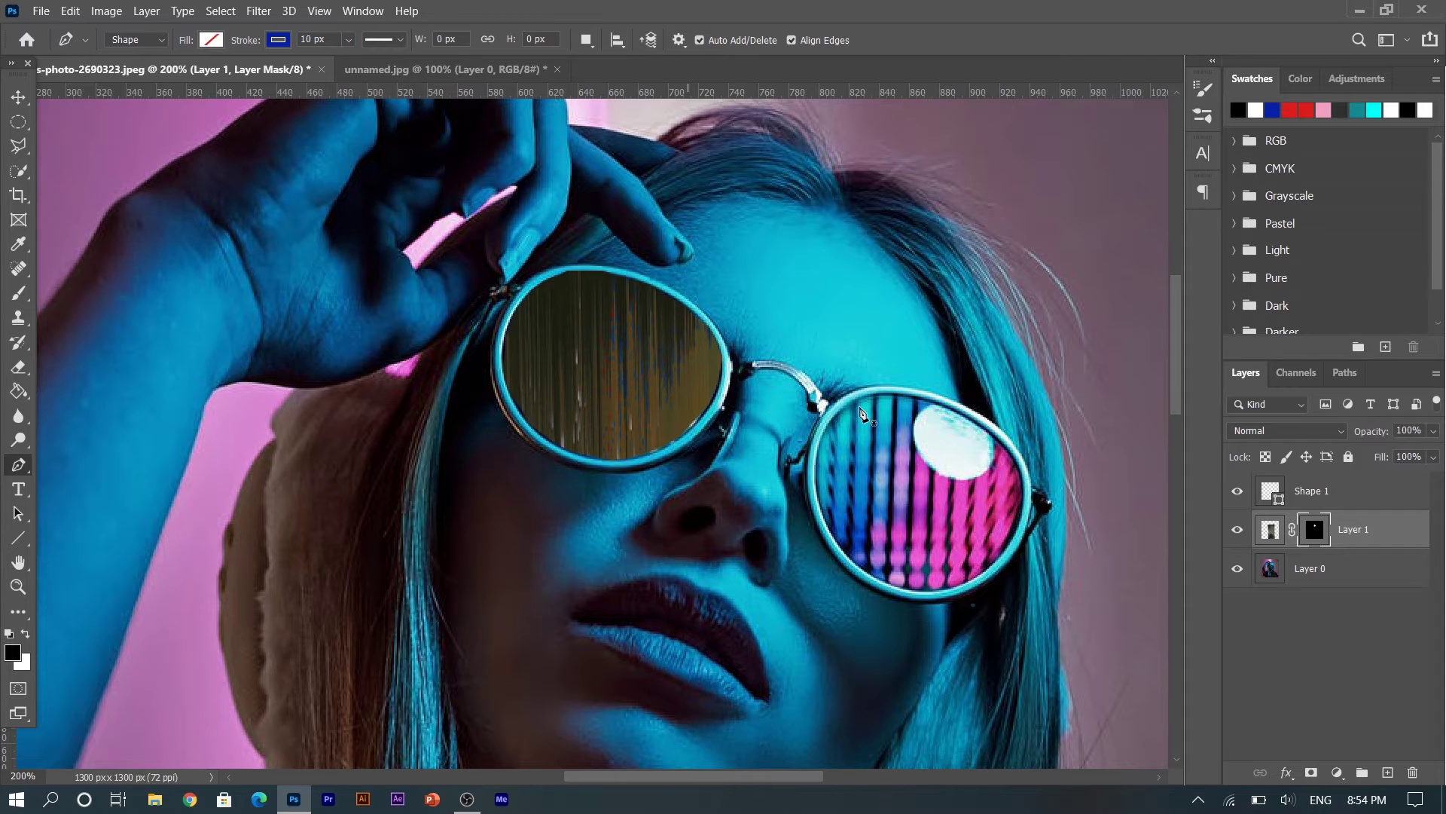
key("ctrl+2")
Start a path on the right lens and place anchors down its inner rim
left_click(853, 408)
right_click(821, 444)
key("Escape")
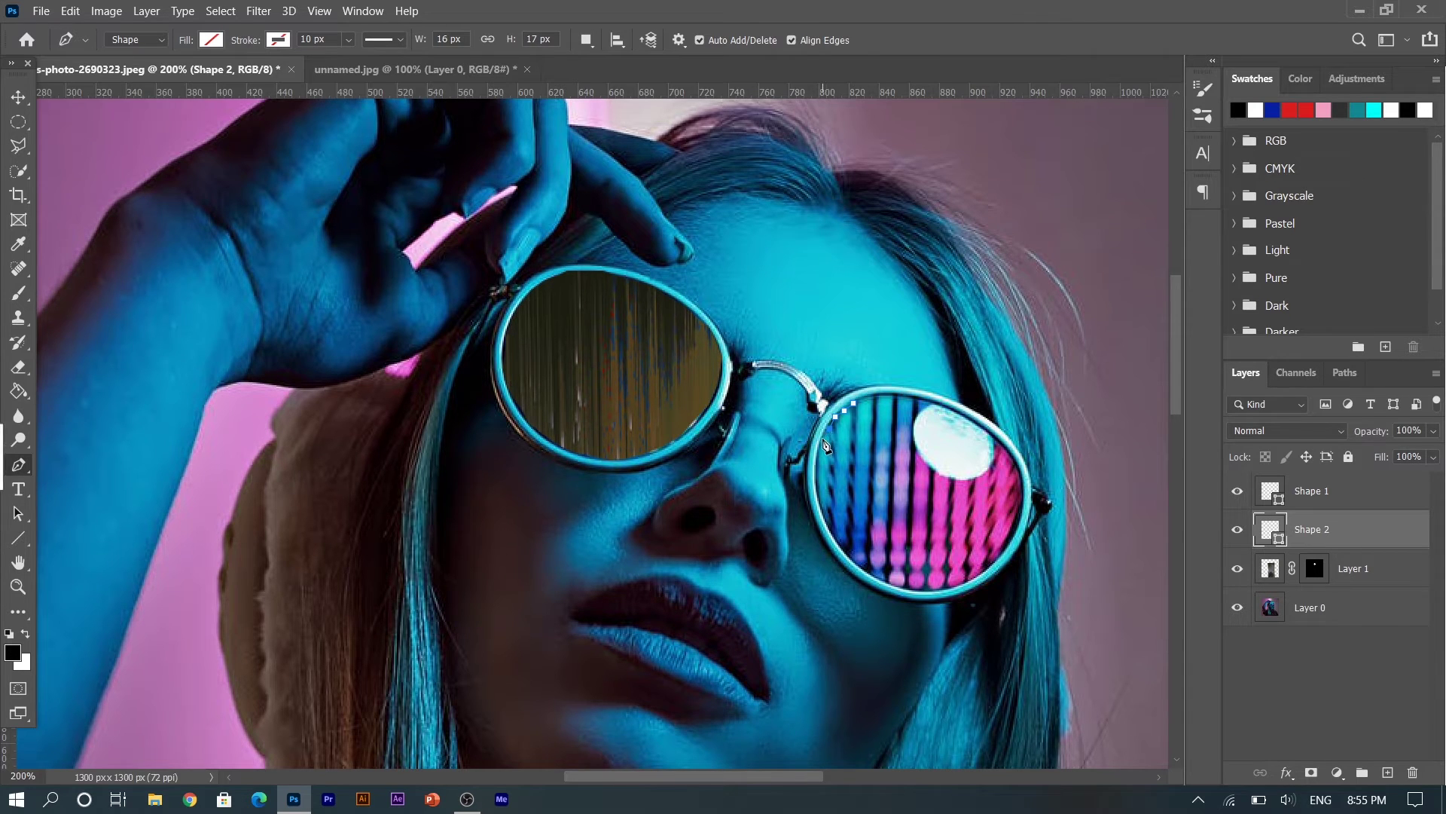
left_click(819, 462)
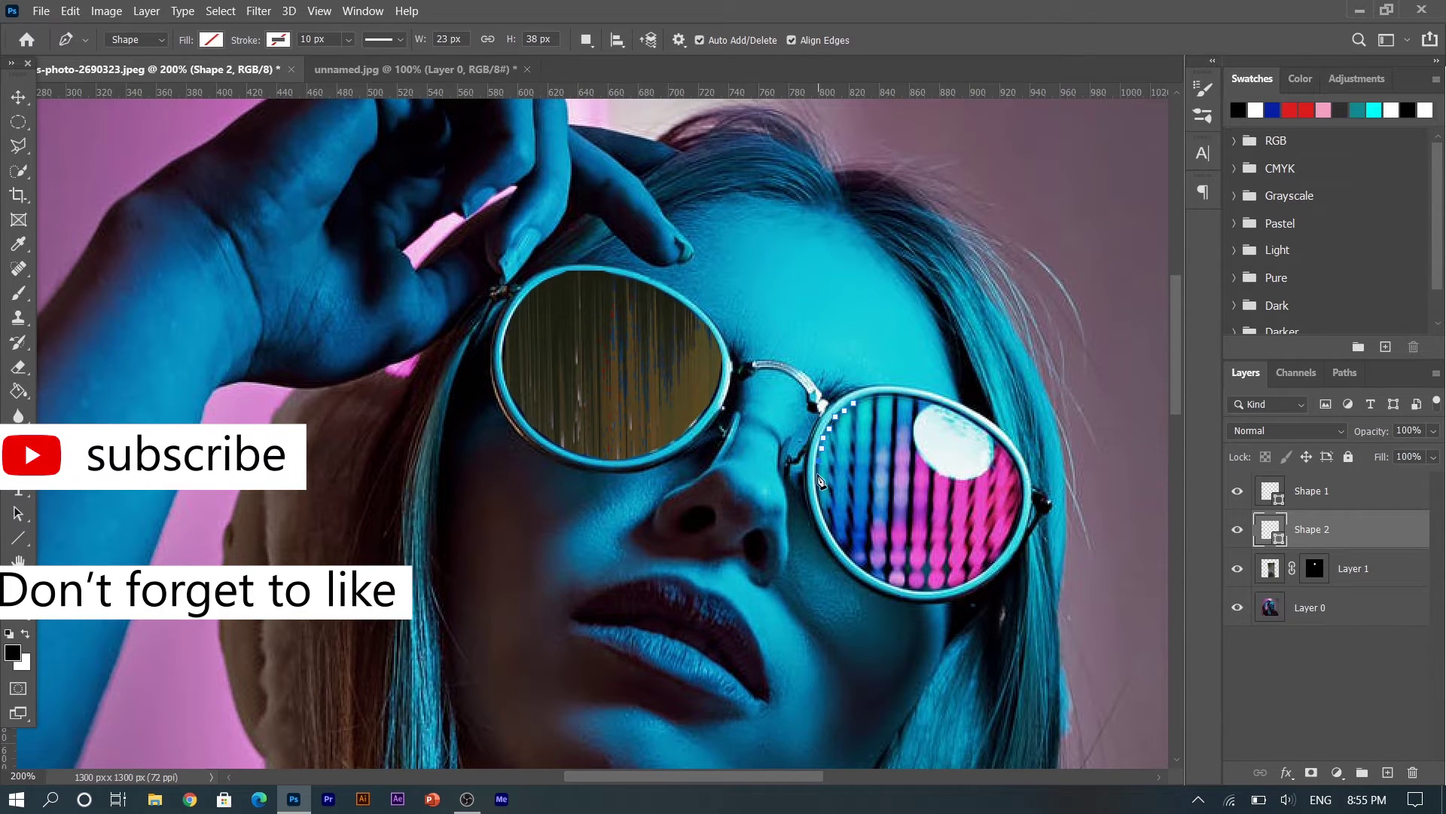
left_click(820, 499)
left_click(829, 529)
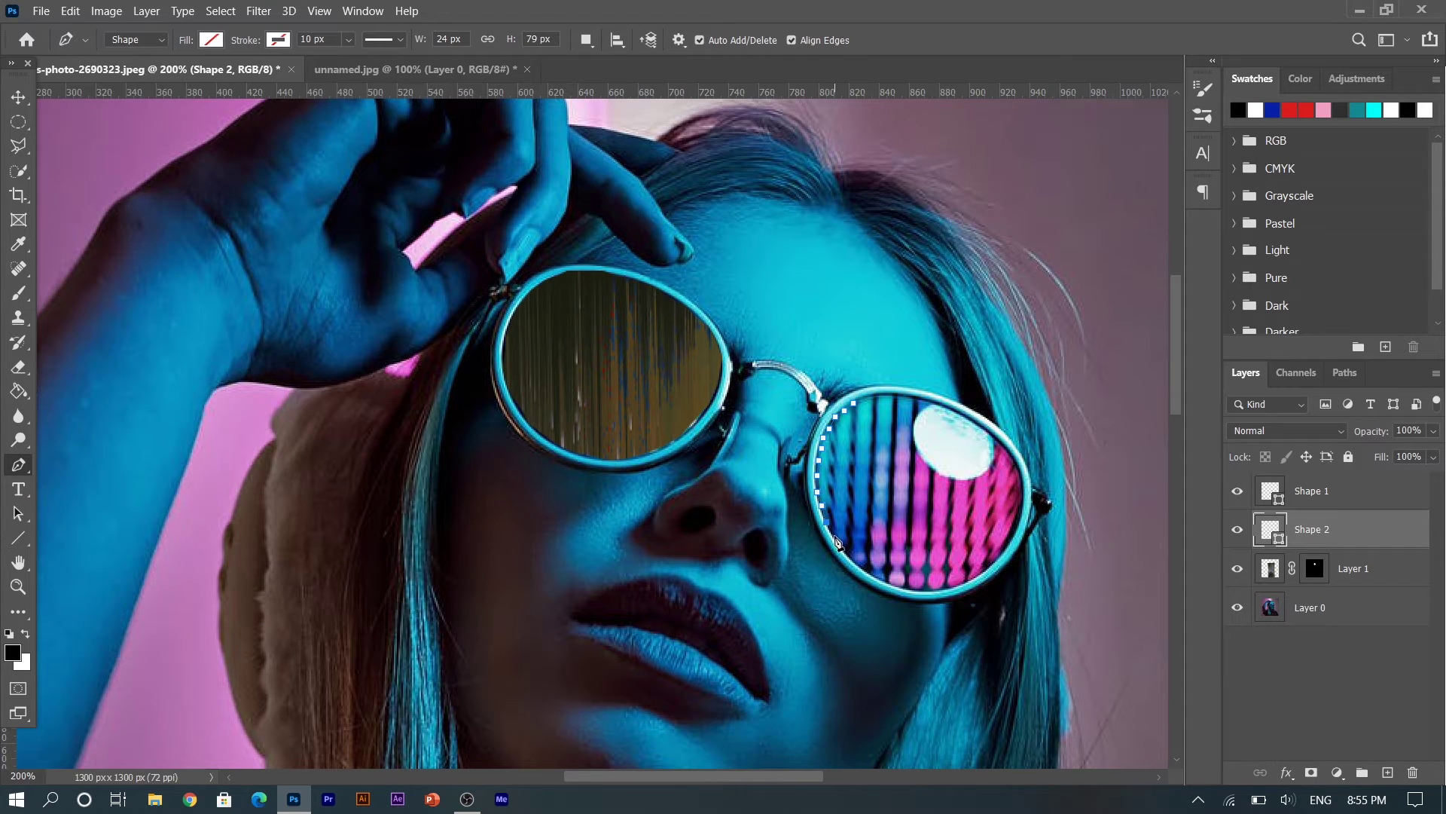
left_click(836, 541)
left_click(843, 554)
Extend the path along the right lens's bottom, outer side and top
left_click(868, 573)
left_click(882, 583)
left_click(912, 593)
left_click(948, 588)
left_click(1007, 545)
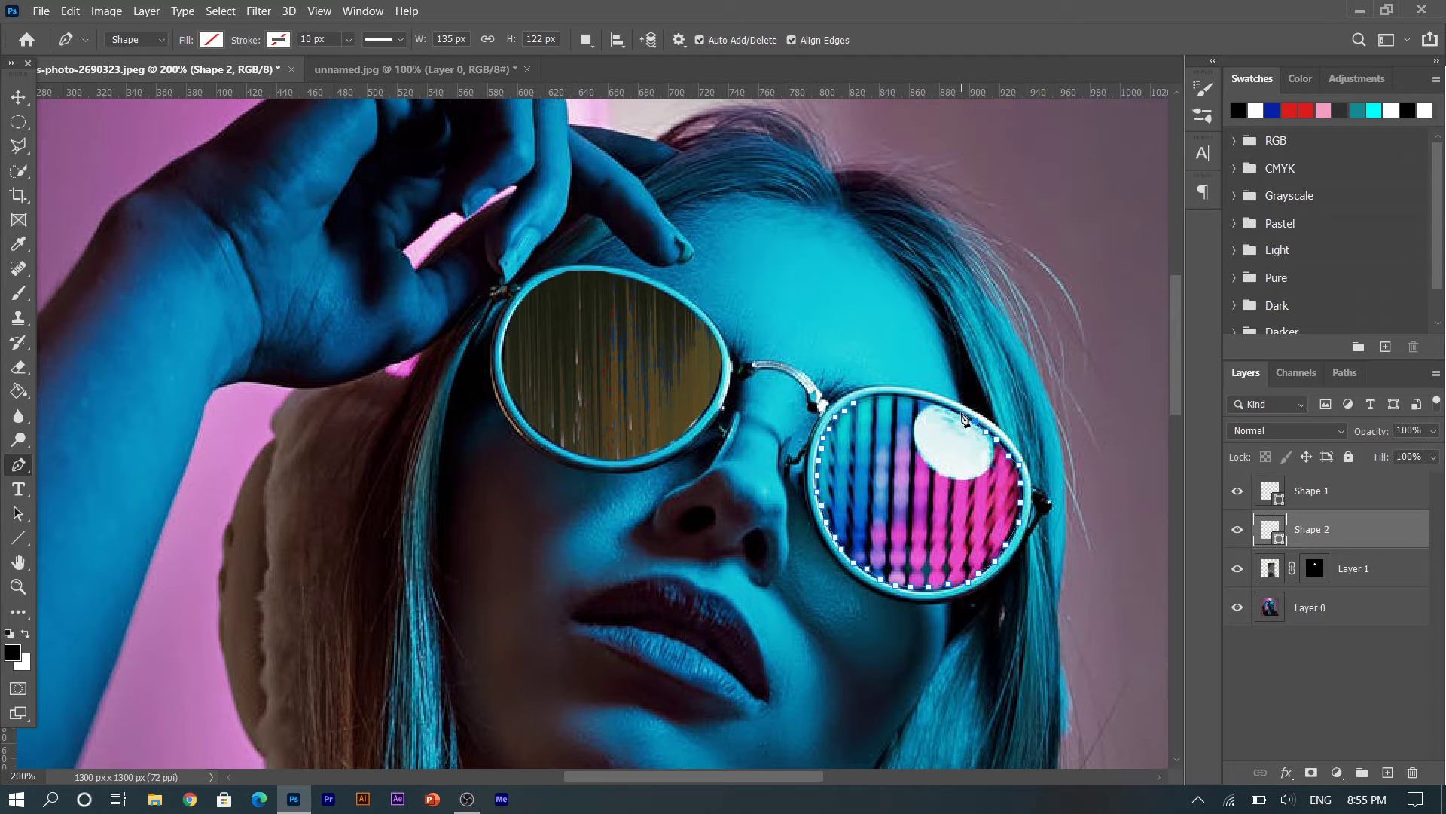
left_click(910, 401)
Make a 0-feather selection from the right lens path, fill Layer 1's mask white, and deselect
right_click(870, 457)
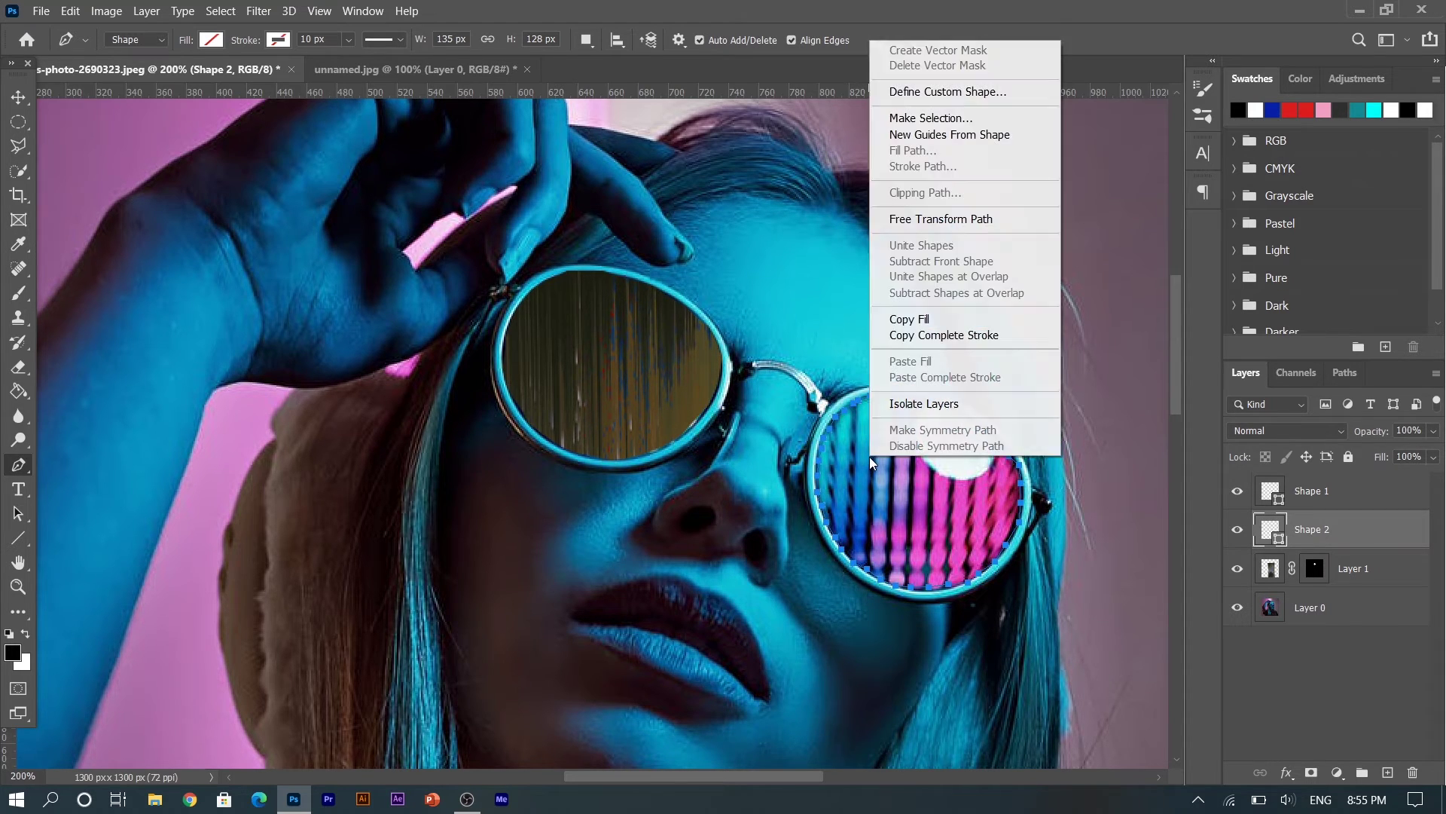
left_click(941, 118)
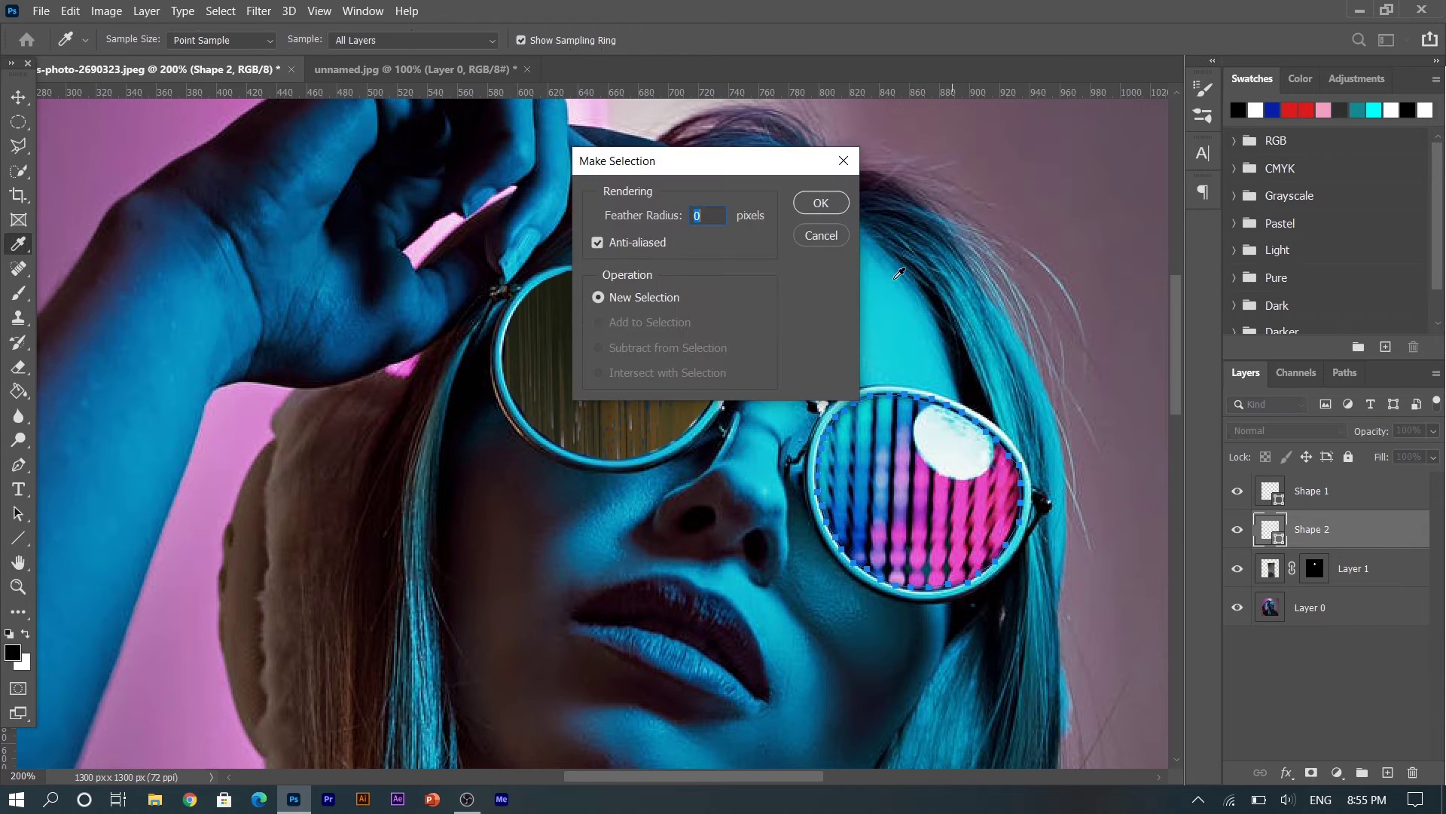
left_click(820, 203)
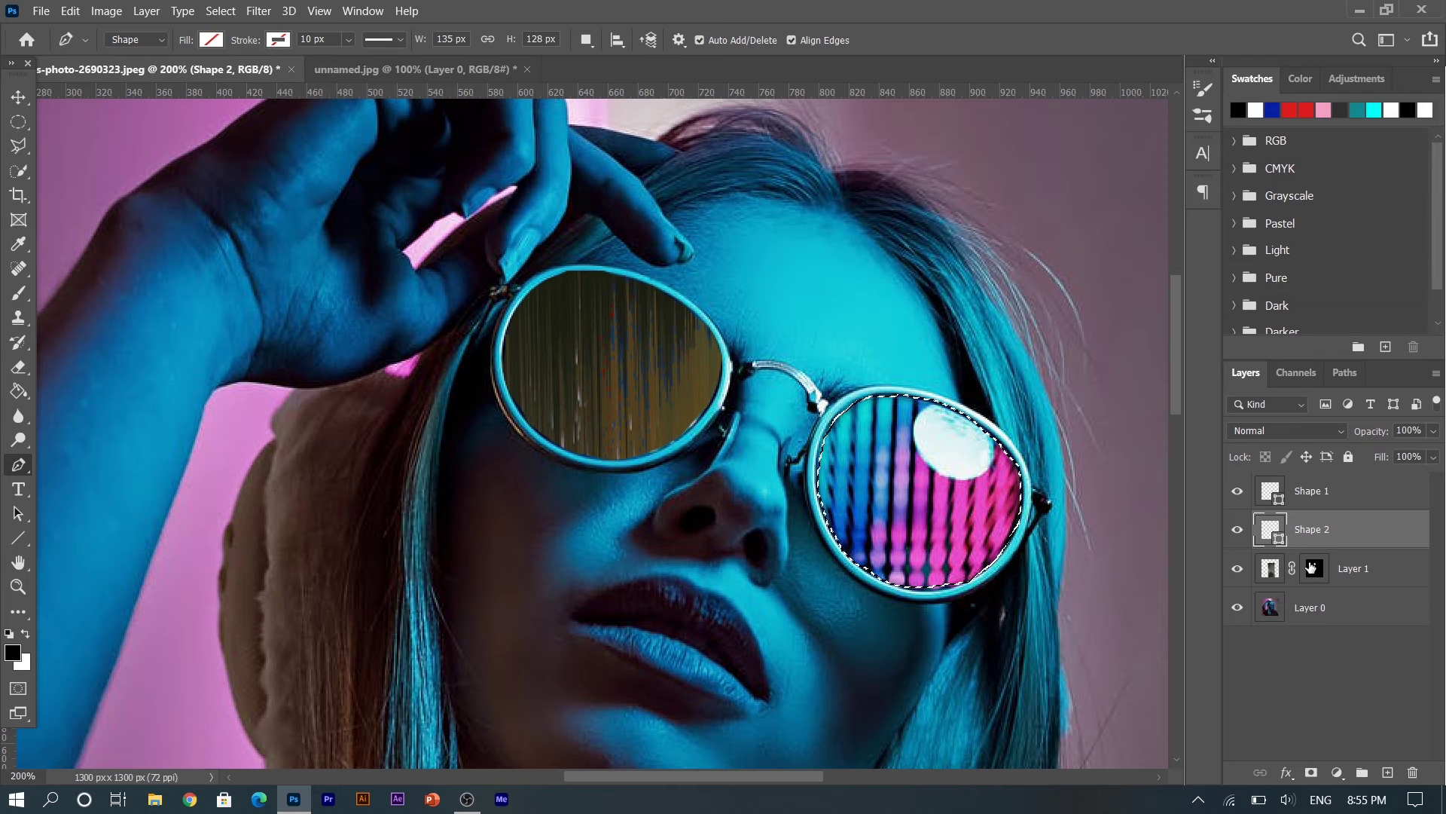
left_click(1313, 568)
key("ctrl+BackSpace")
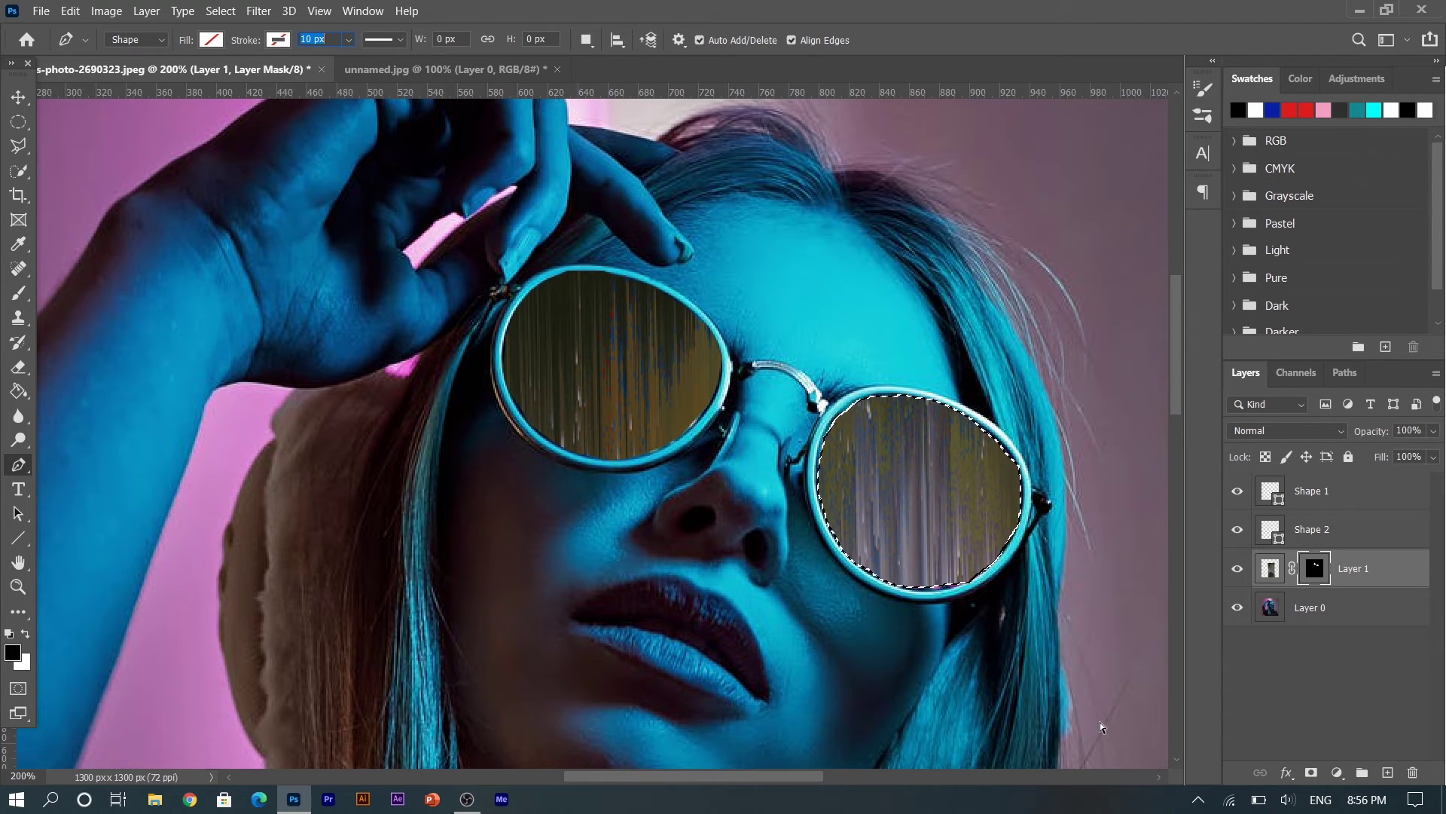
key("ctrl+d")
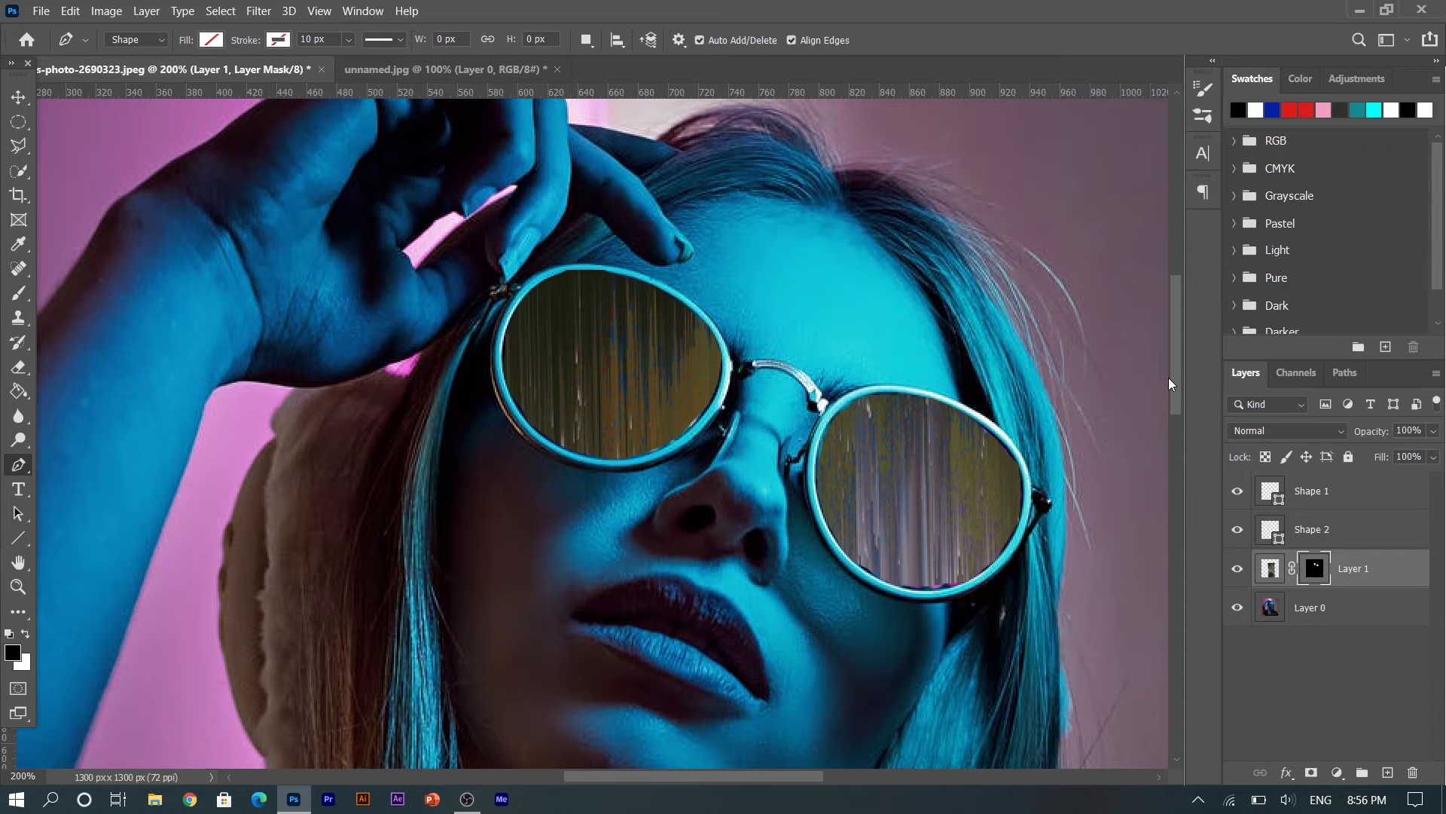
Fit the whole image in view and place the first strip point at the right lens
left_click_drag(1173, 377, 1178, 428)
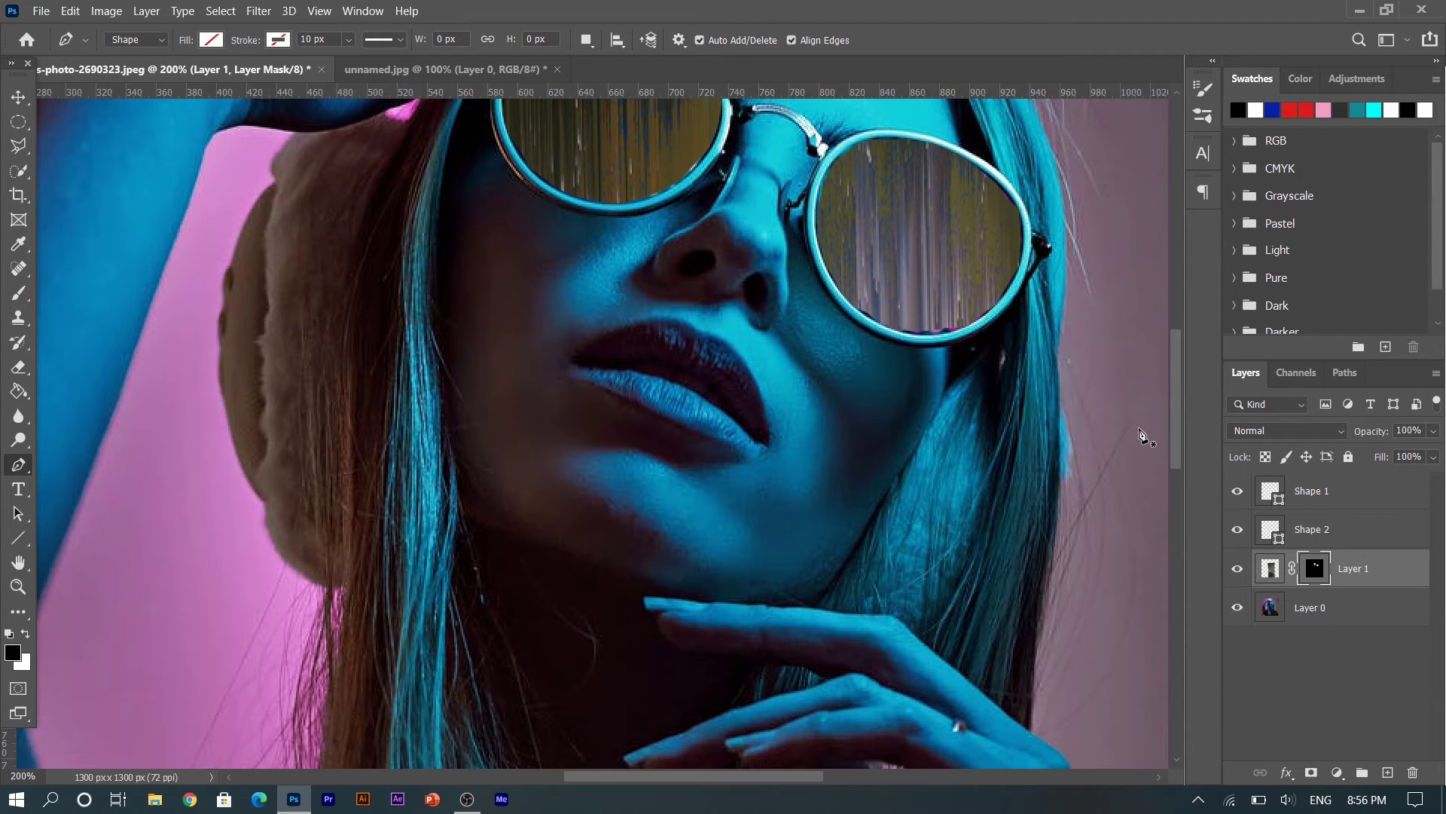
key("ctrl+0")
left_click(669, 327)
Pen a four-point strip from the right lens down to the image's bottom edge
left_click(732, 348)
left_click(665, 758)
left_click(595, 760)
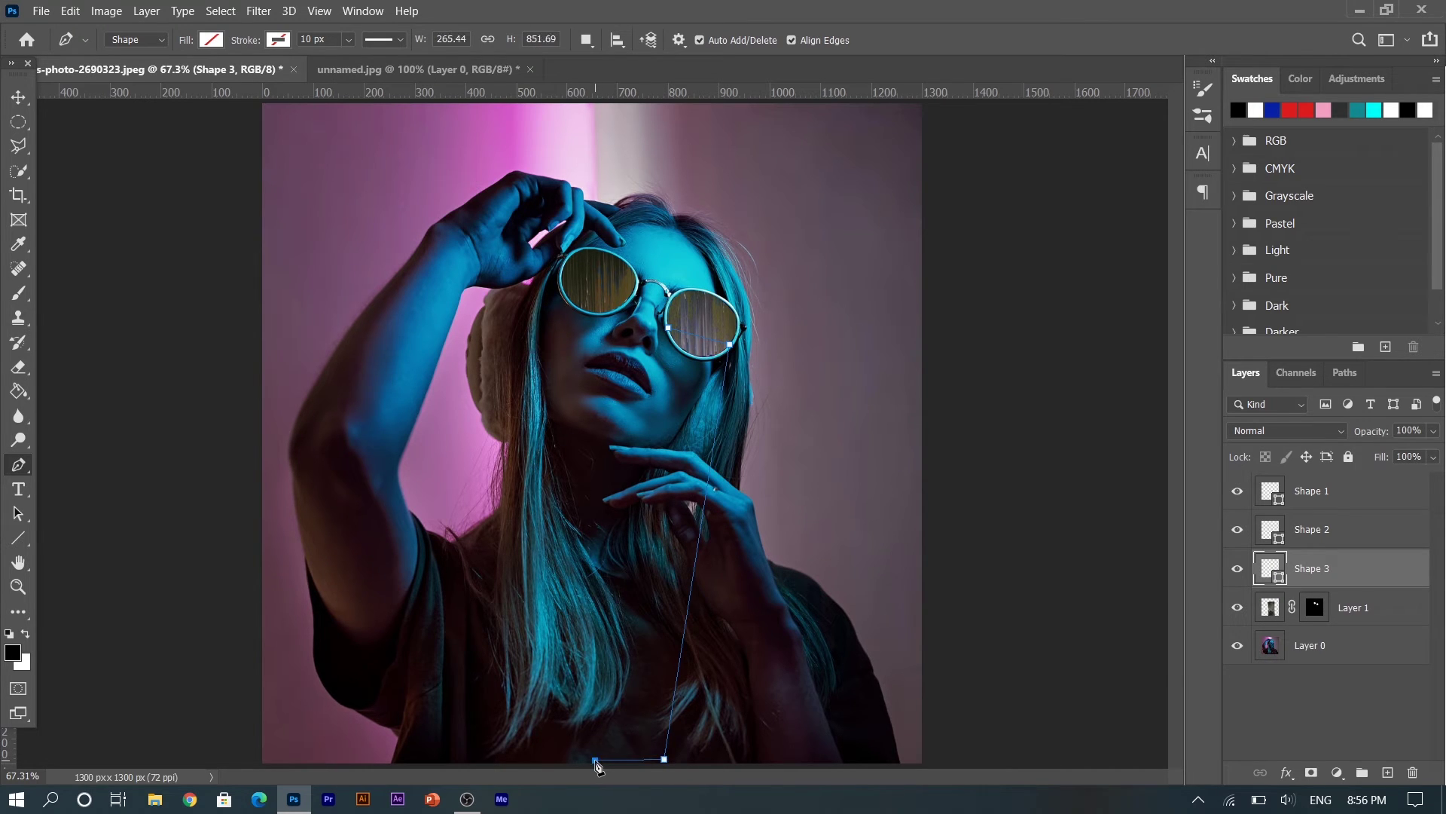
left_click(669, 330)
Fill the strip selection white on Layer 1's mask, then begin a strip at the left lens
right_click(684, 508)
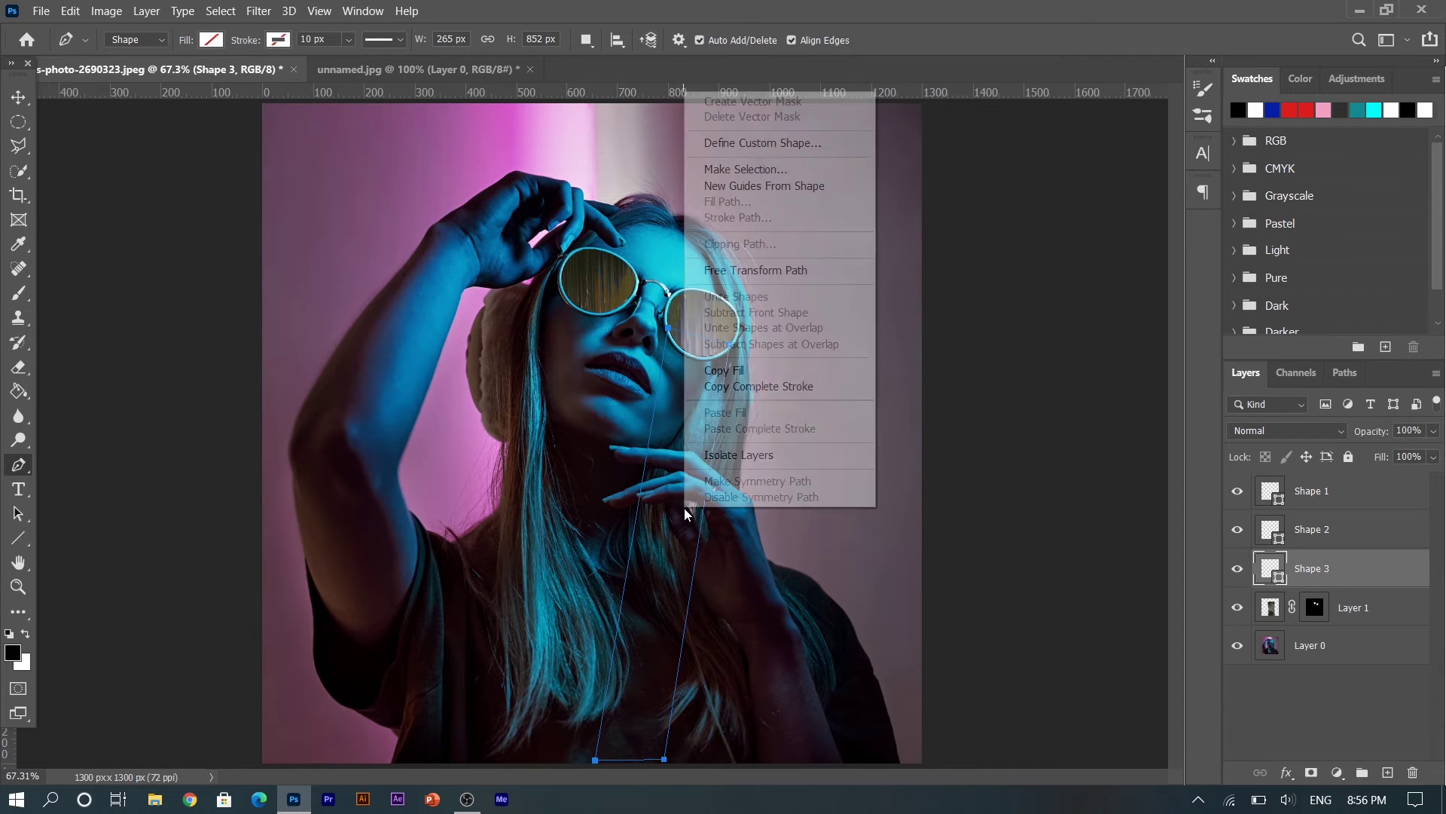
left_click(759, 171)
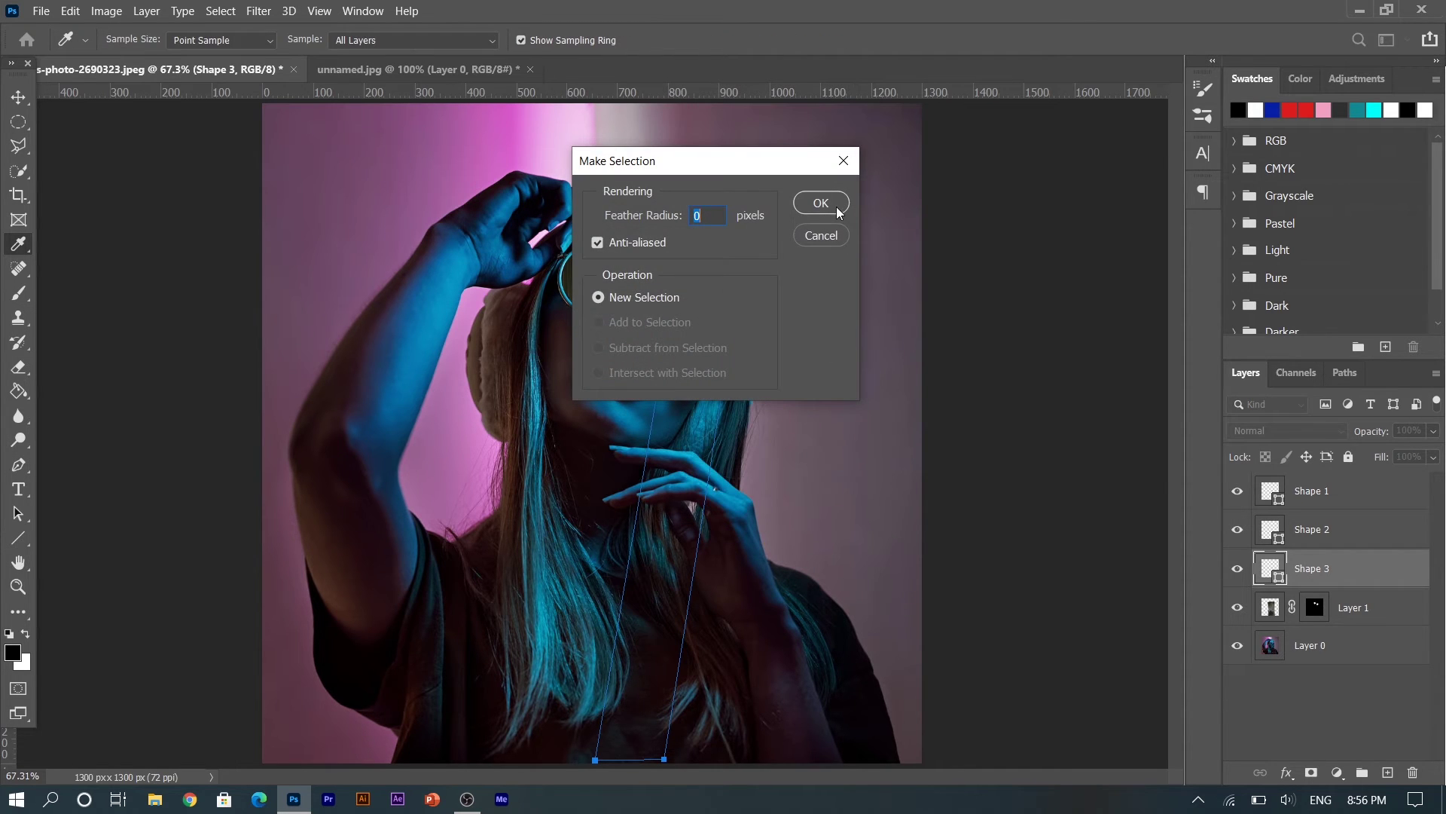
left_click(821, 203)
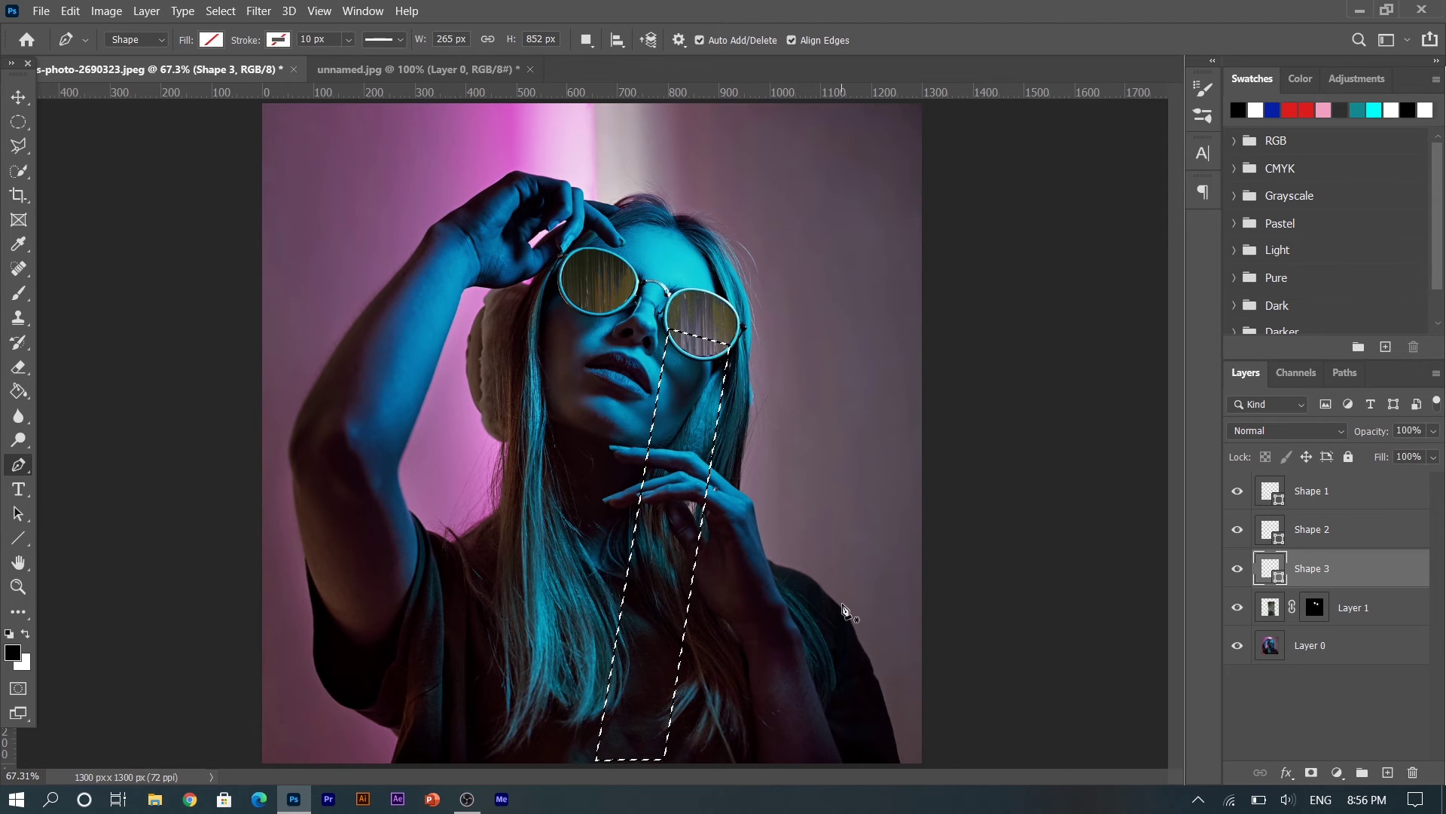
left_click(1314, 609)
key("ctrl+BackSpace")
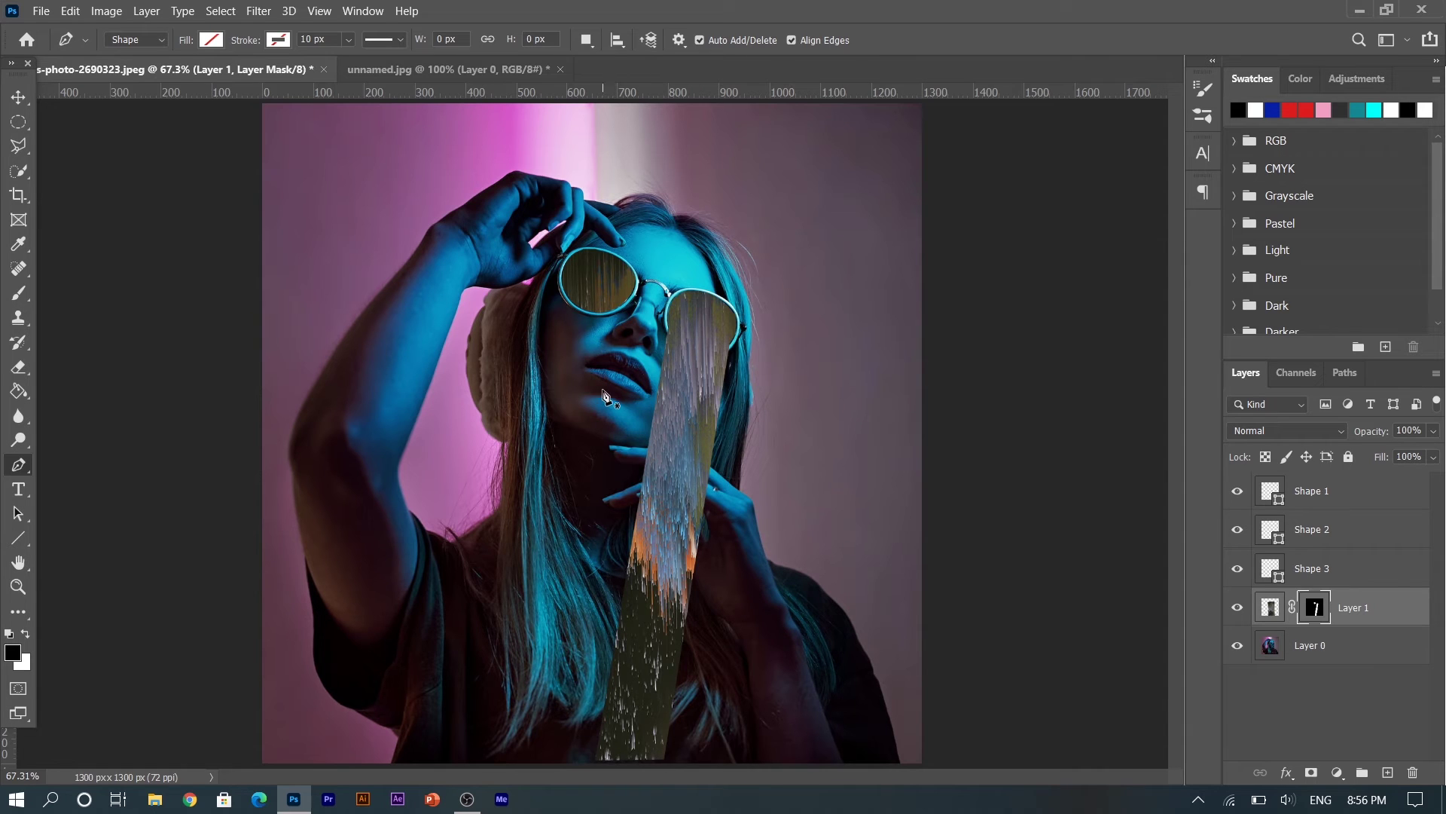
left_click(560, 280)
left_click(620, 301)
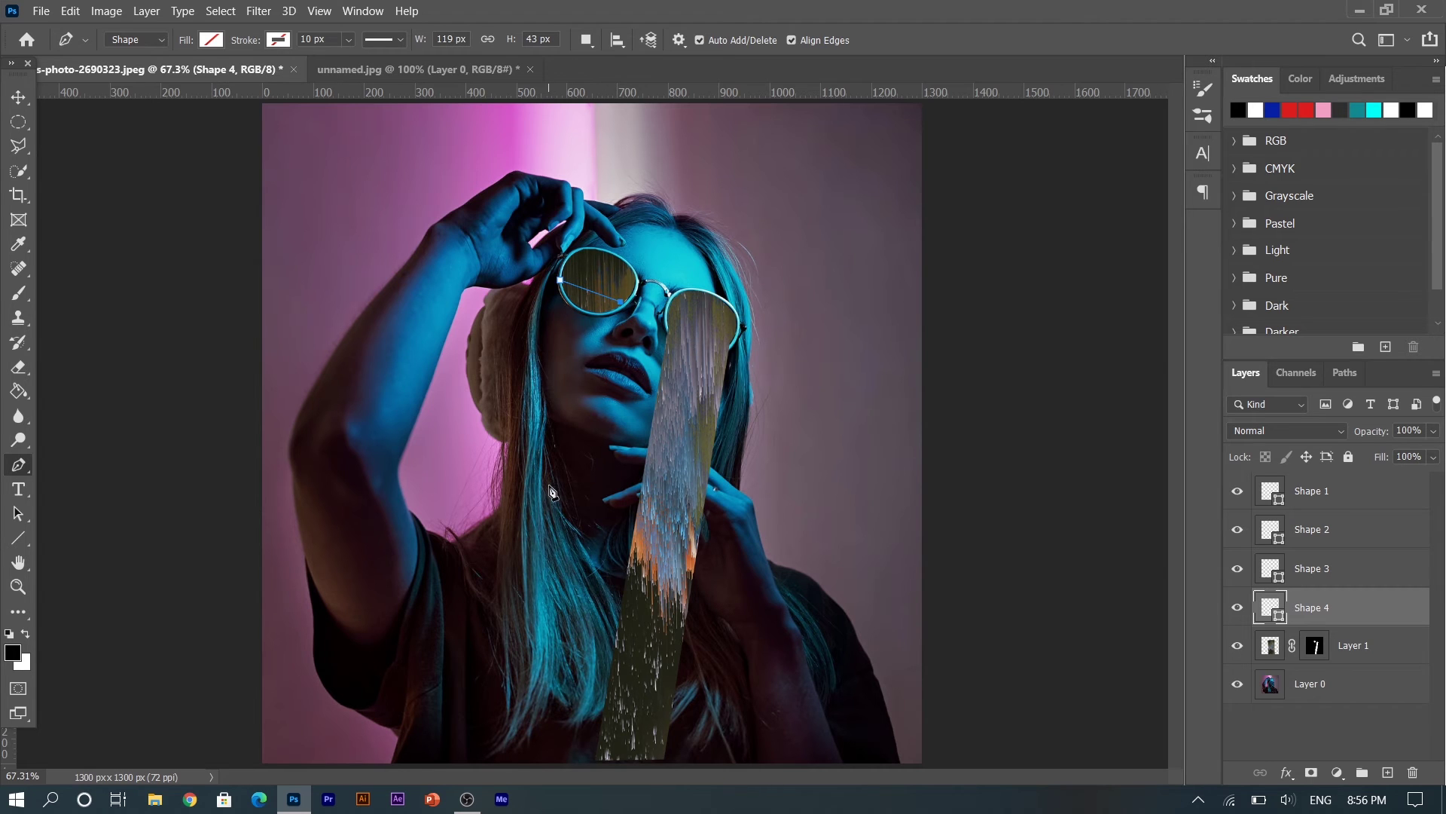
Finish the left strip outline down to the bottom edge and back to the lens
left_click(491, 759)
left_click(409, 759)
left_click(561, 284)
Make a 0-feather selection from the left strip, fill Layer 1's mask white, and deselect
right_click(553, 466)
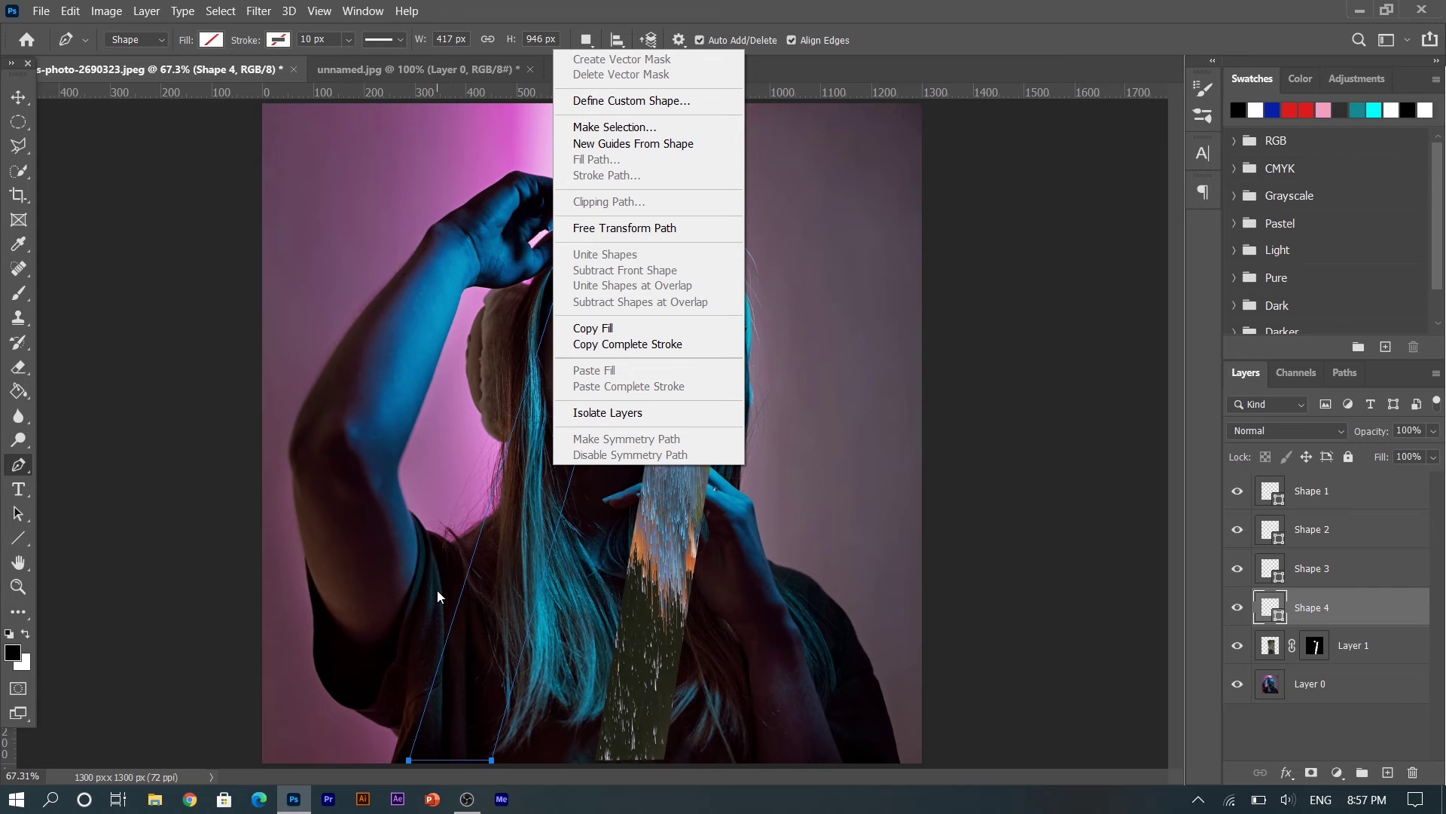
left_click(639, 130)
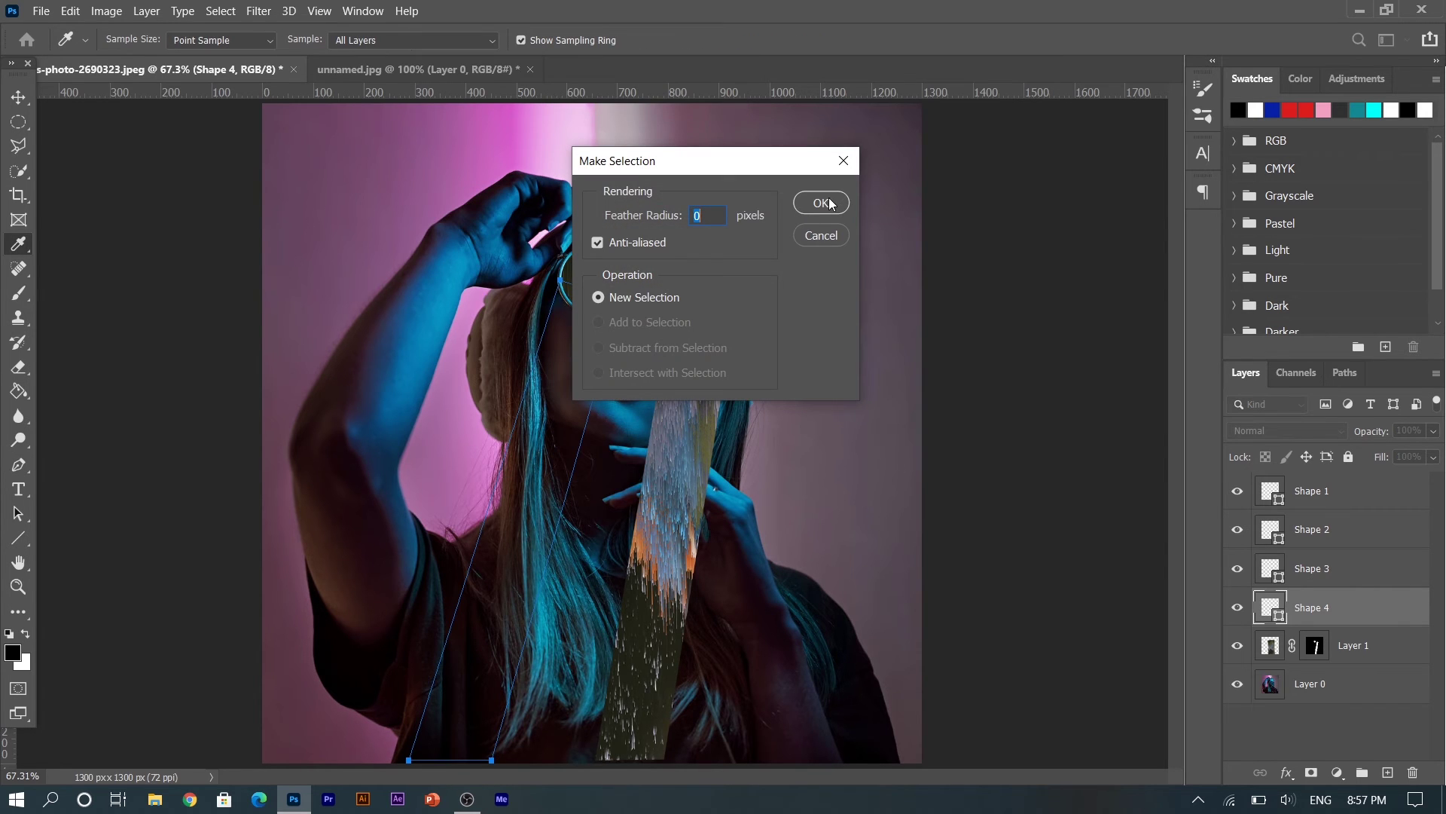
left_click(821, 202)
right_click(542, 403)
left_click(960, 380)
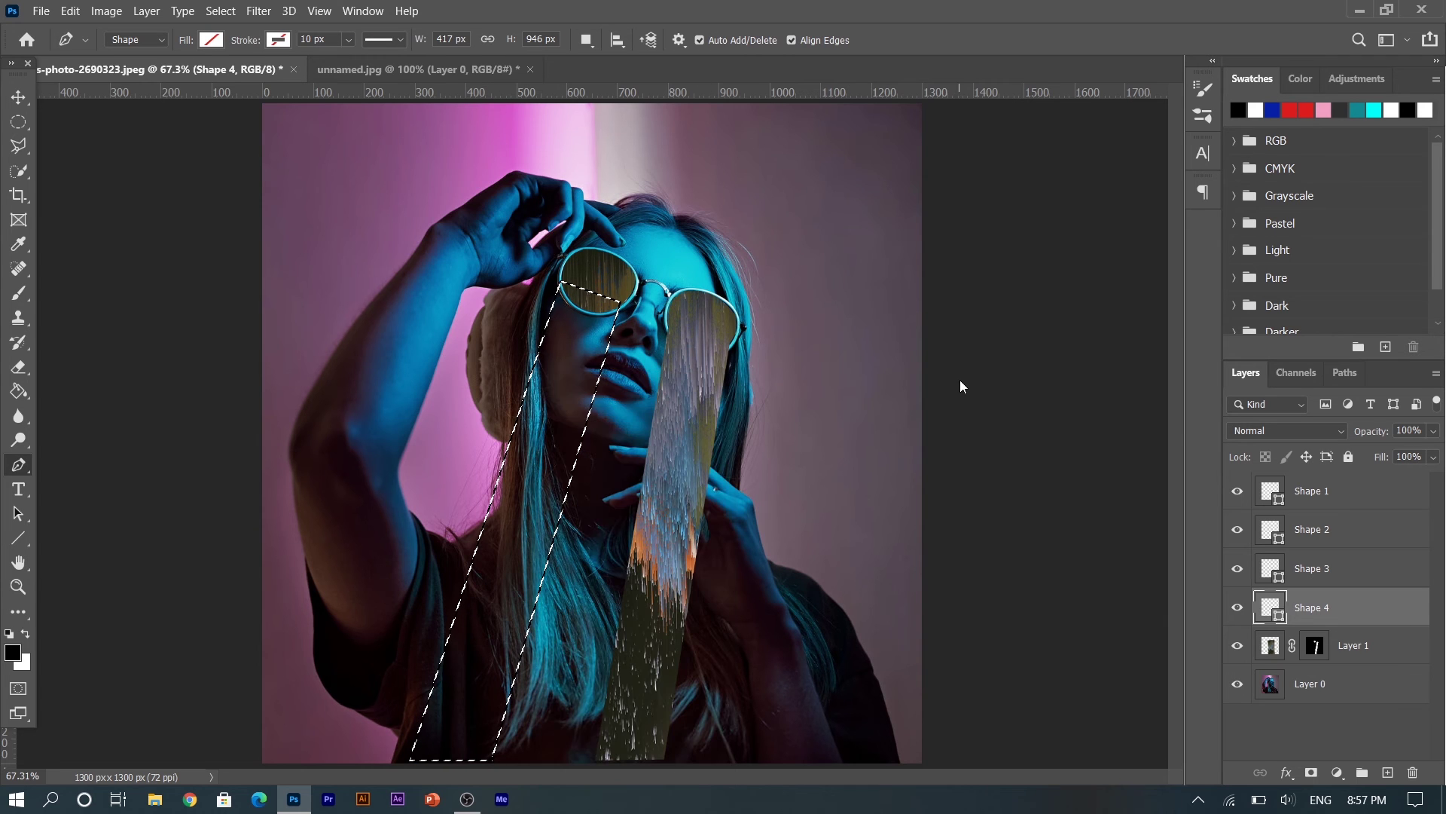
left_click(1315, 645)
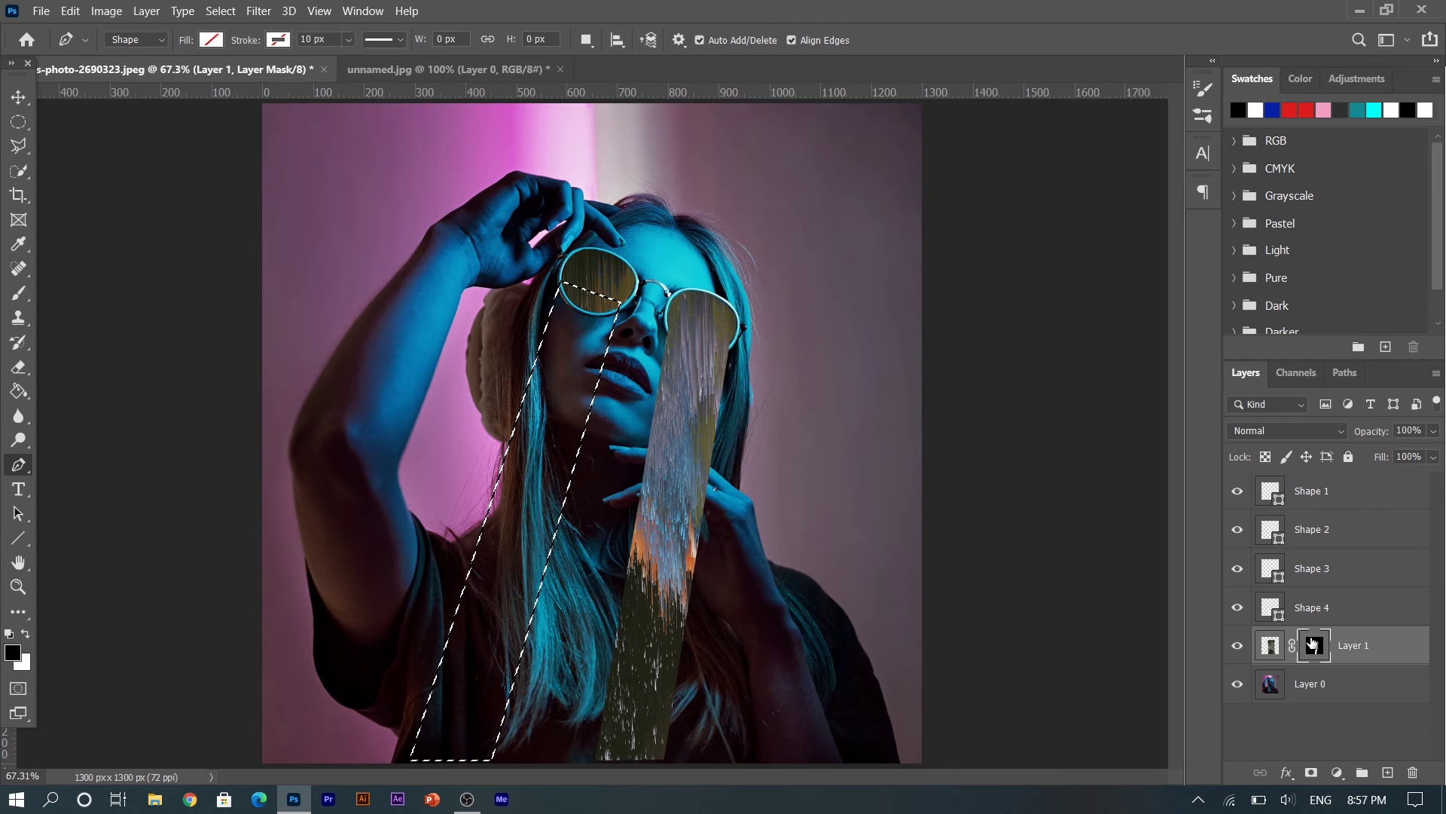
key("ctrl+BackSpace")
key("ctrl+d")
left_click(1272, 645)
key("ctrl+t")
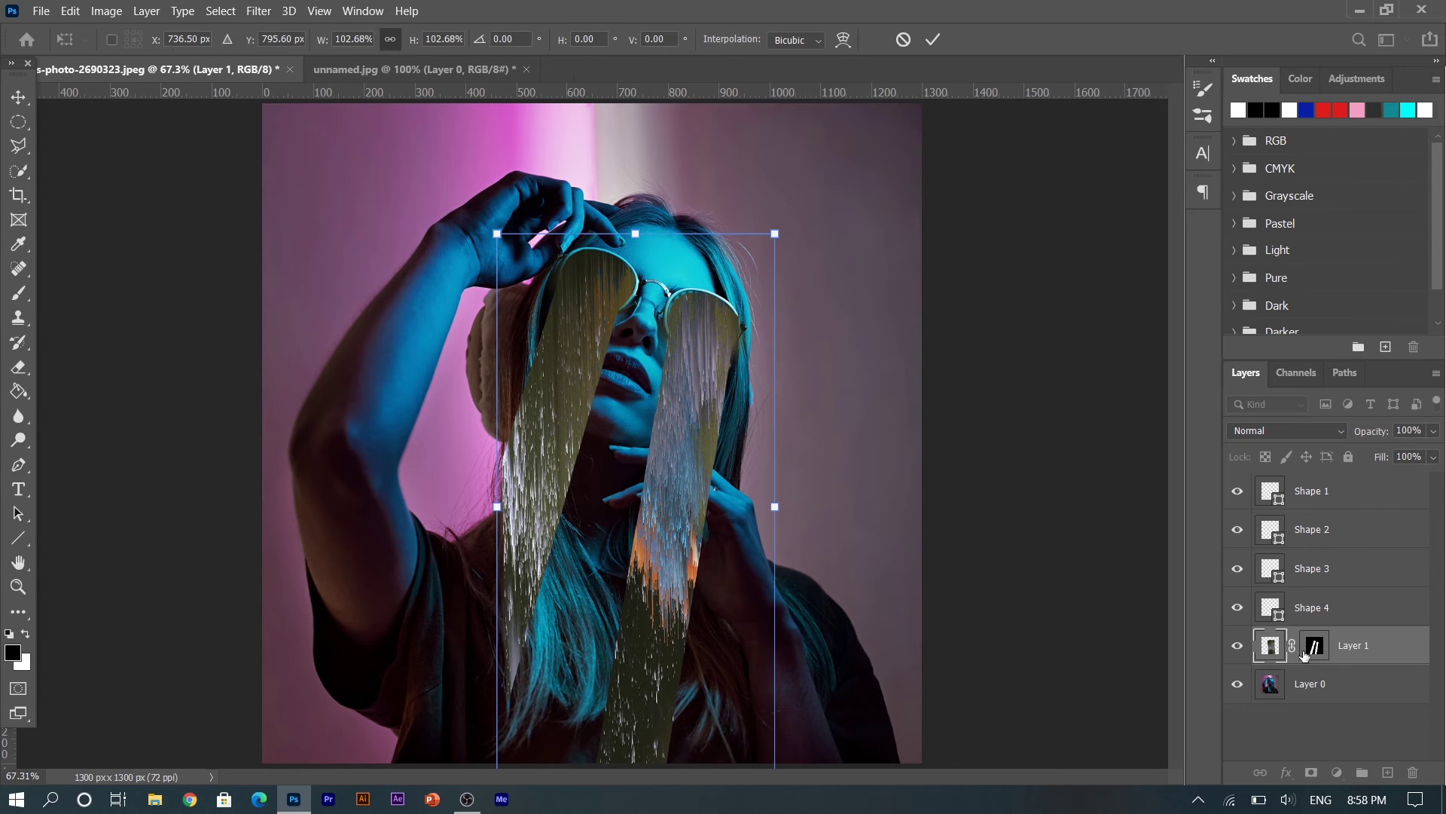
Scale the glitch texture to about 164% and shift it down within the lens strips
key("Return")
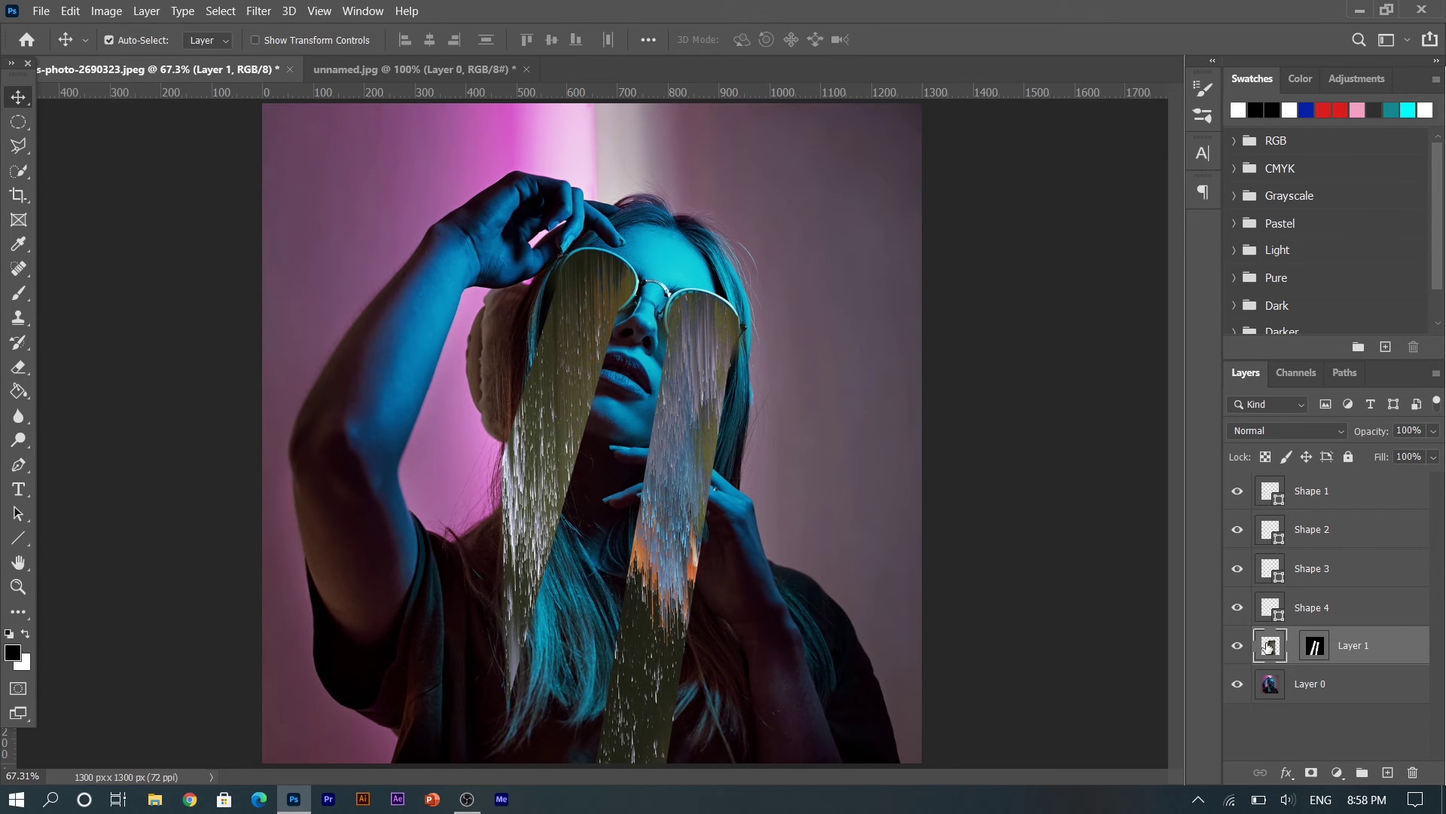
key("ctrl+t")
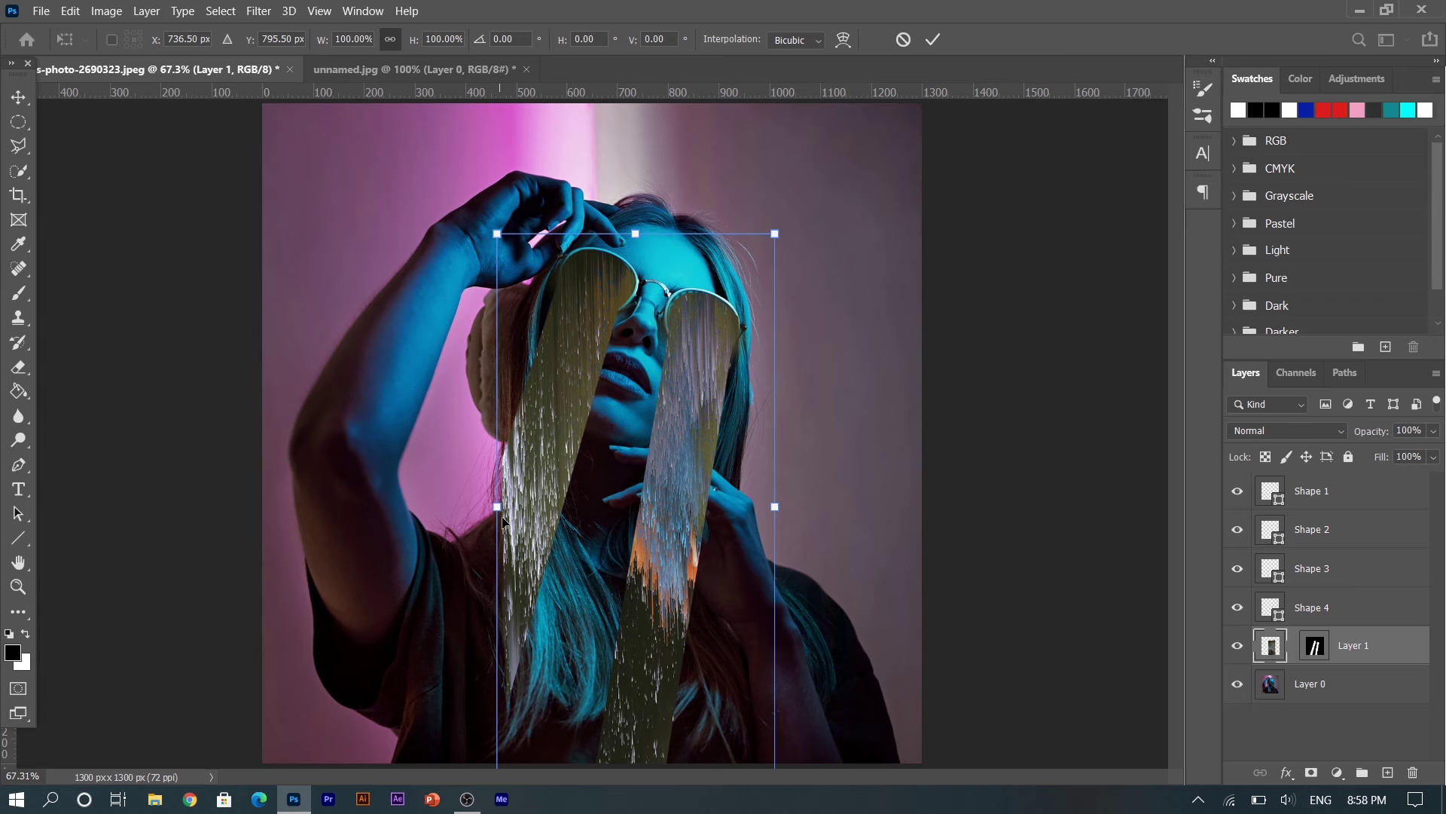
left_click_drag(495, 511, 309, 506)
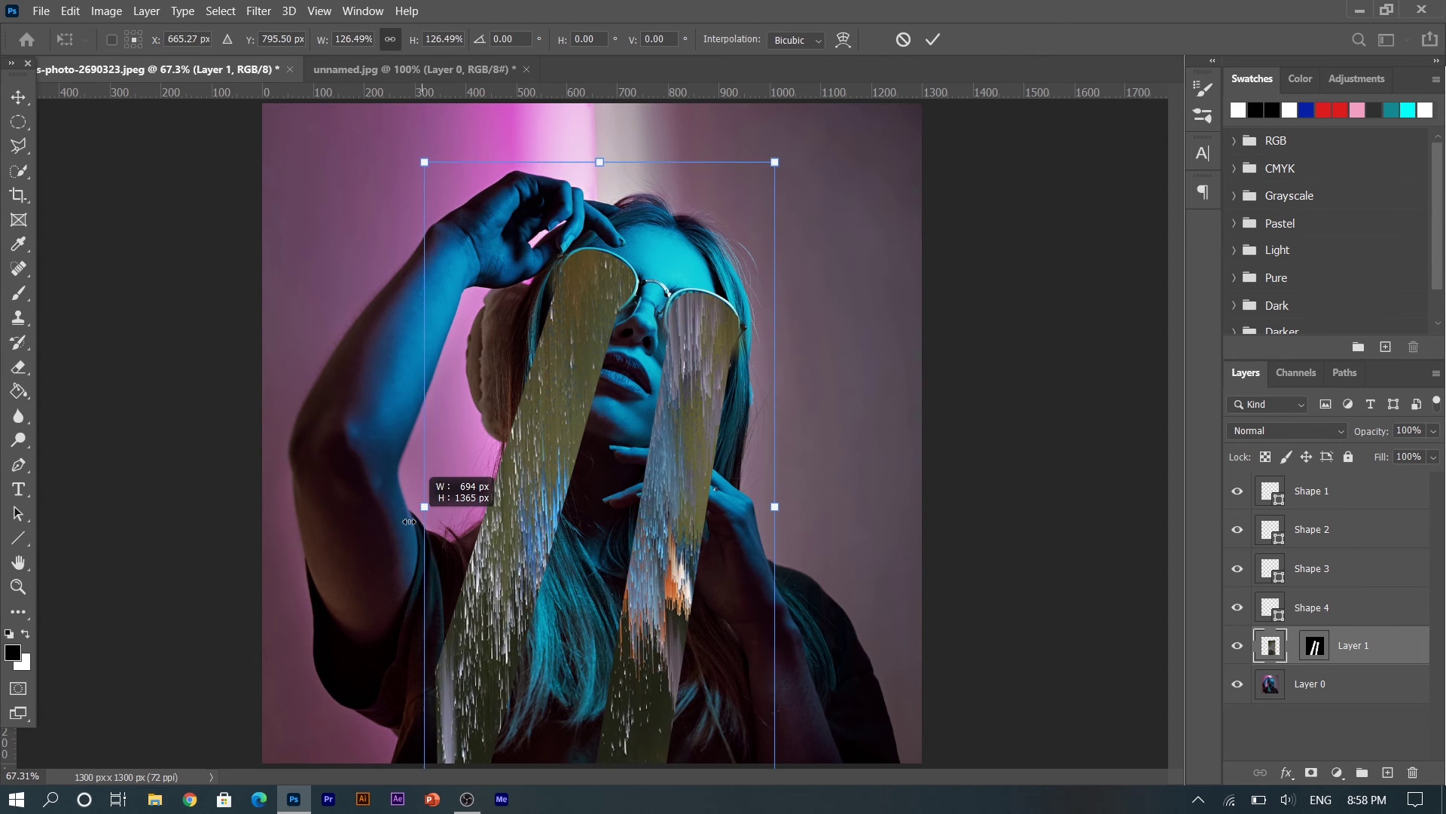
left_click_drag(309, 507, 317, 506)
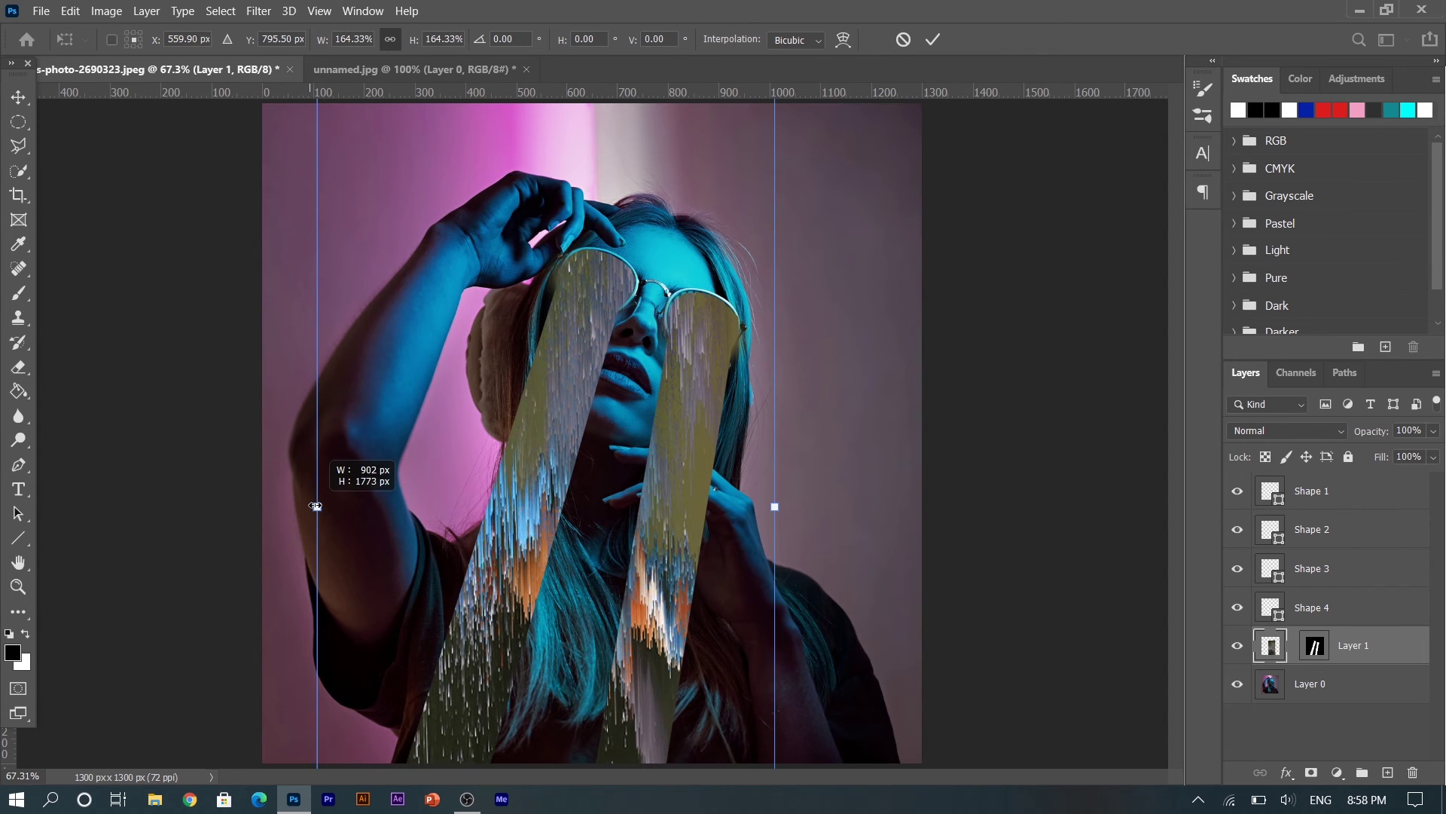
mouse_move(585, 511)
left_mouse_down()
mouse_move(585, 630)
mouse_move(594, 611)
left_mouse_up()
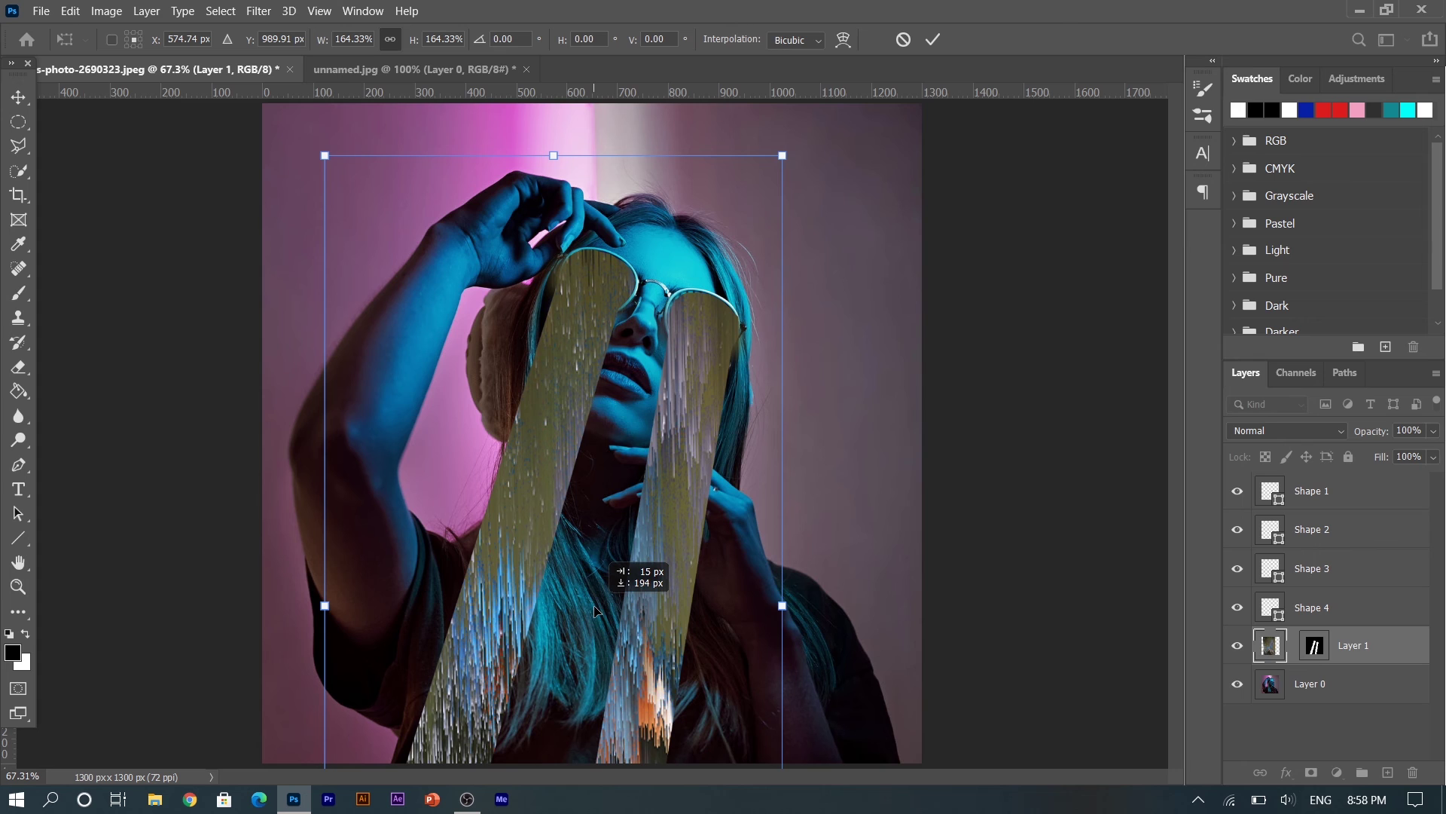
left_click_drag(594, 611, 597, 600)
key("Return")
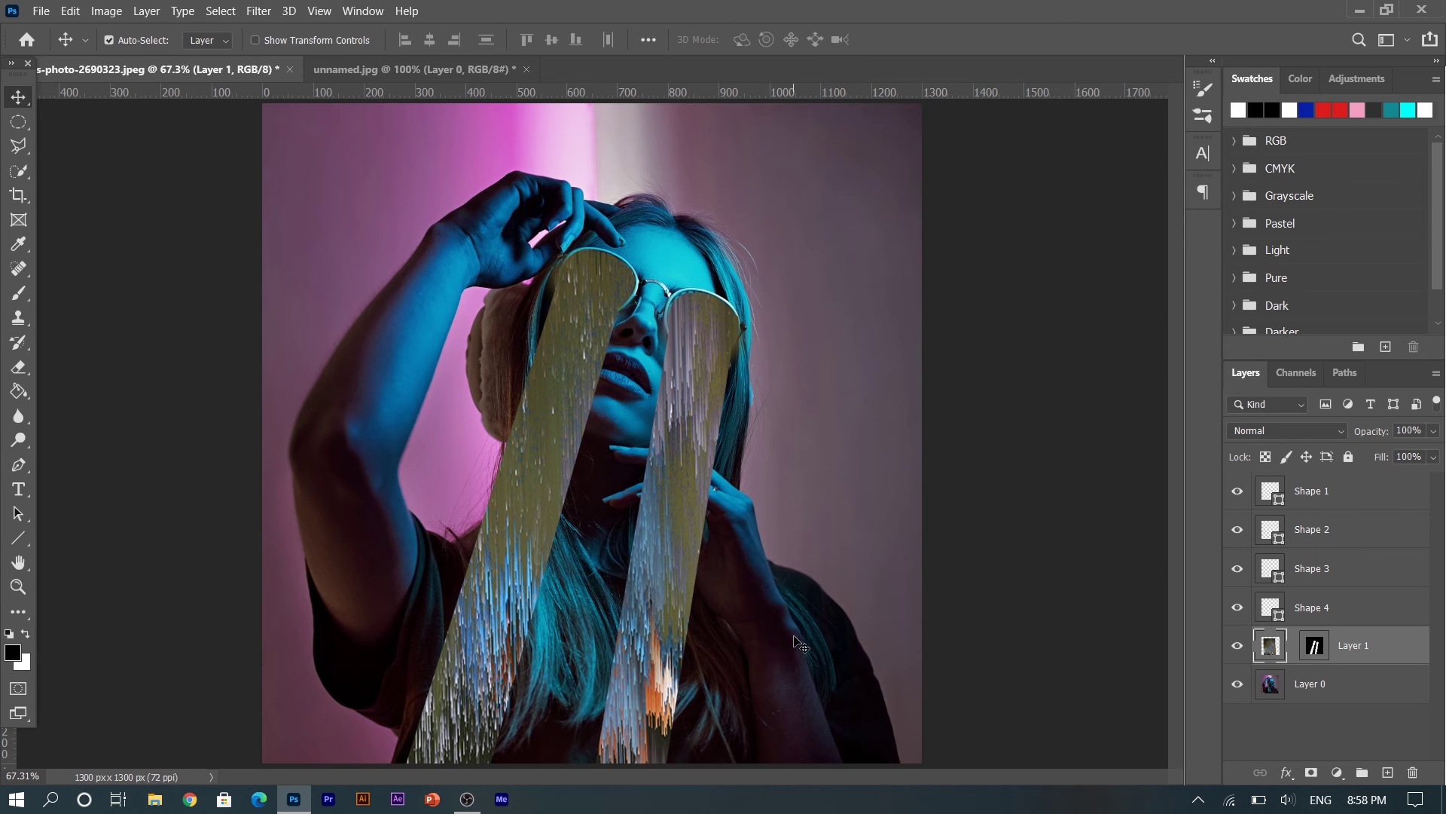
Select Shape 1 through Shape 4 and delete them, confirming the prompt
left_click(1330, 483)
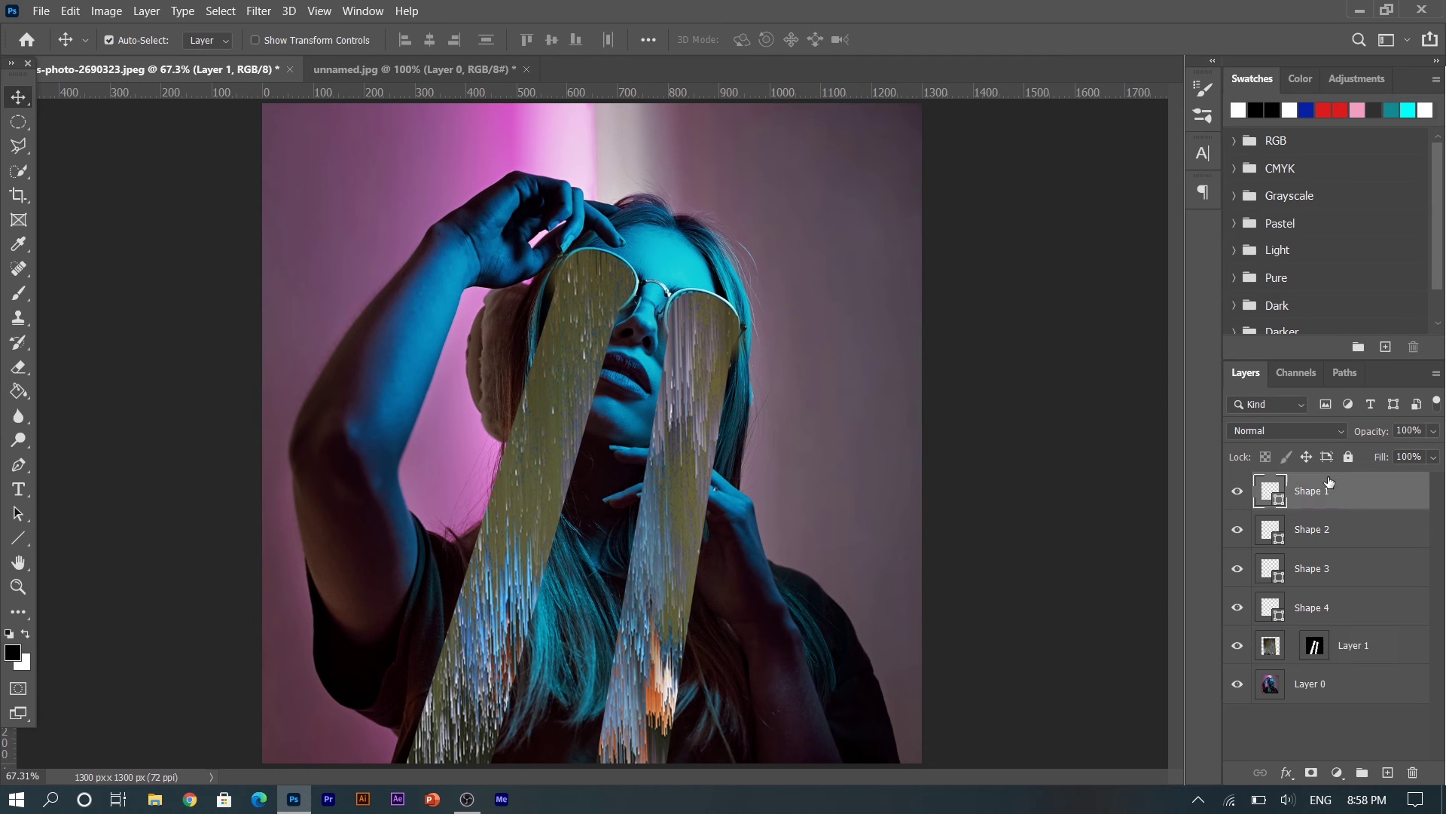
left_click(1360, 603, "shift")
left_click(1414, 772)
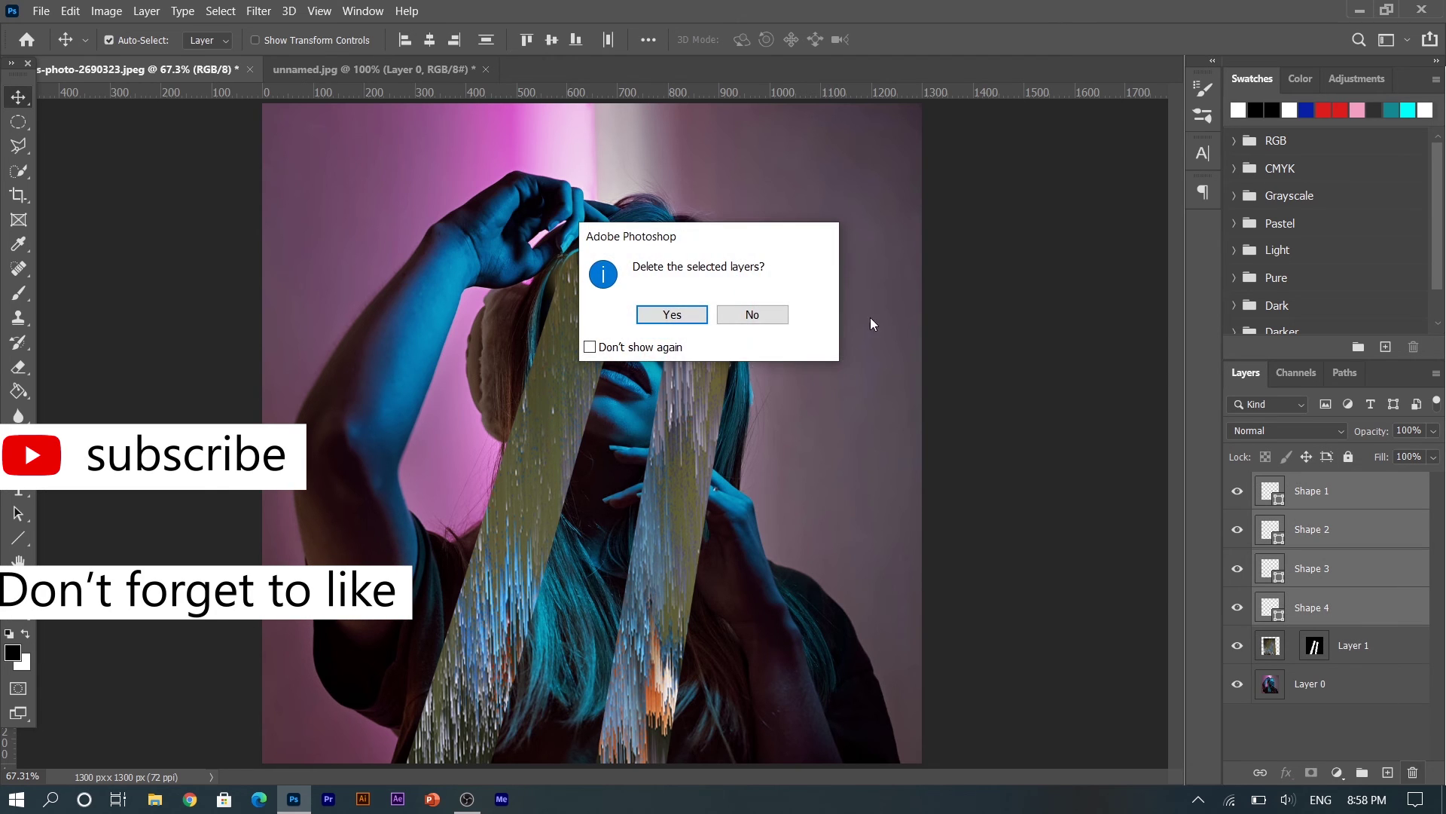
left_click(675, 314)
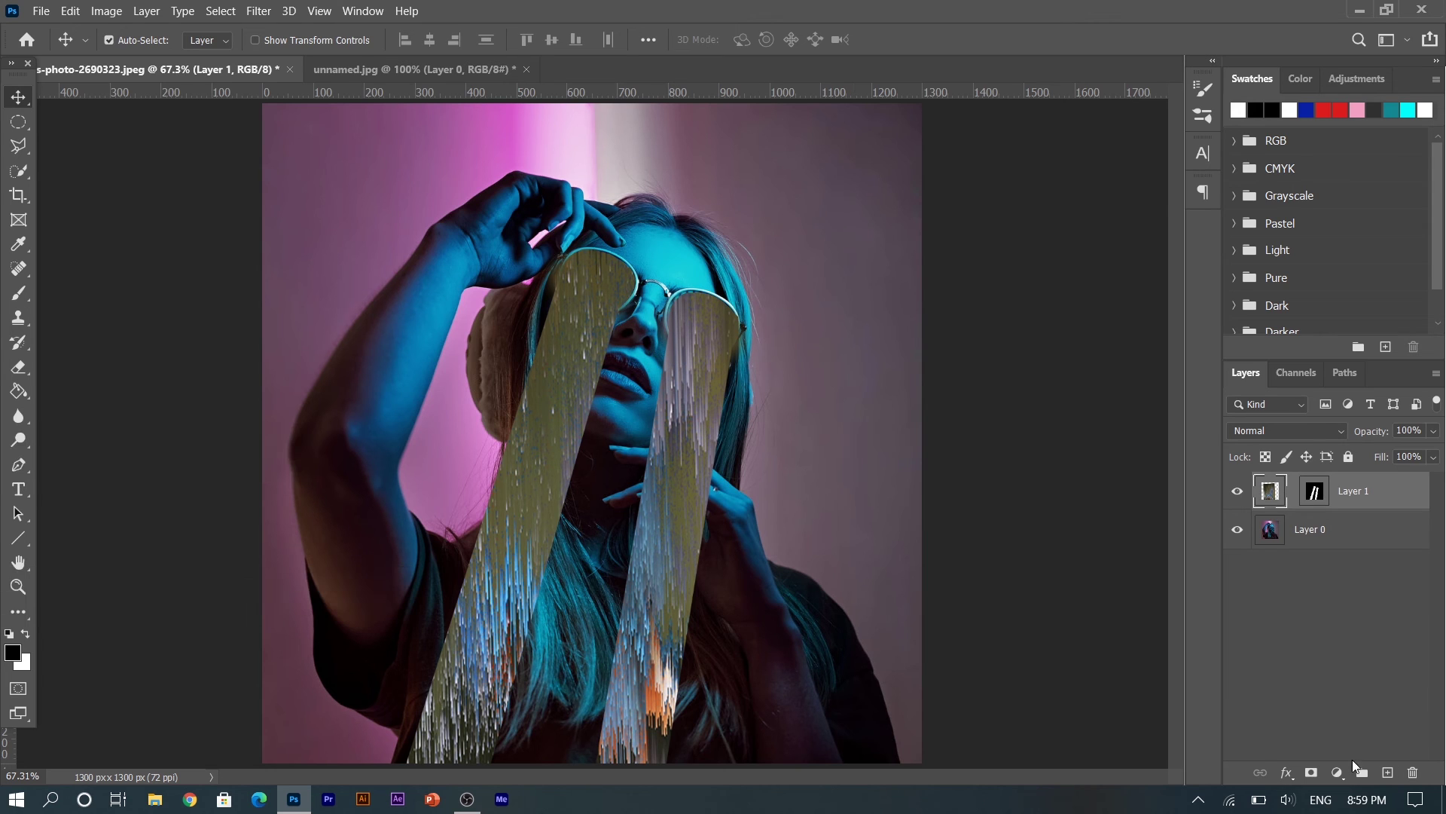
left_click(1338, 773)
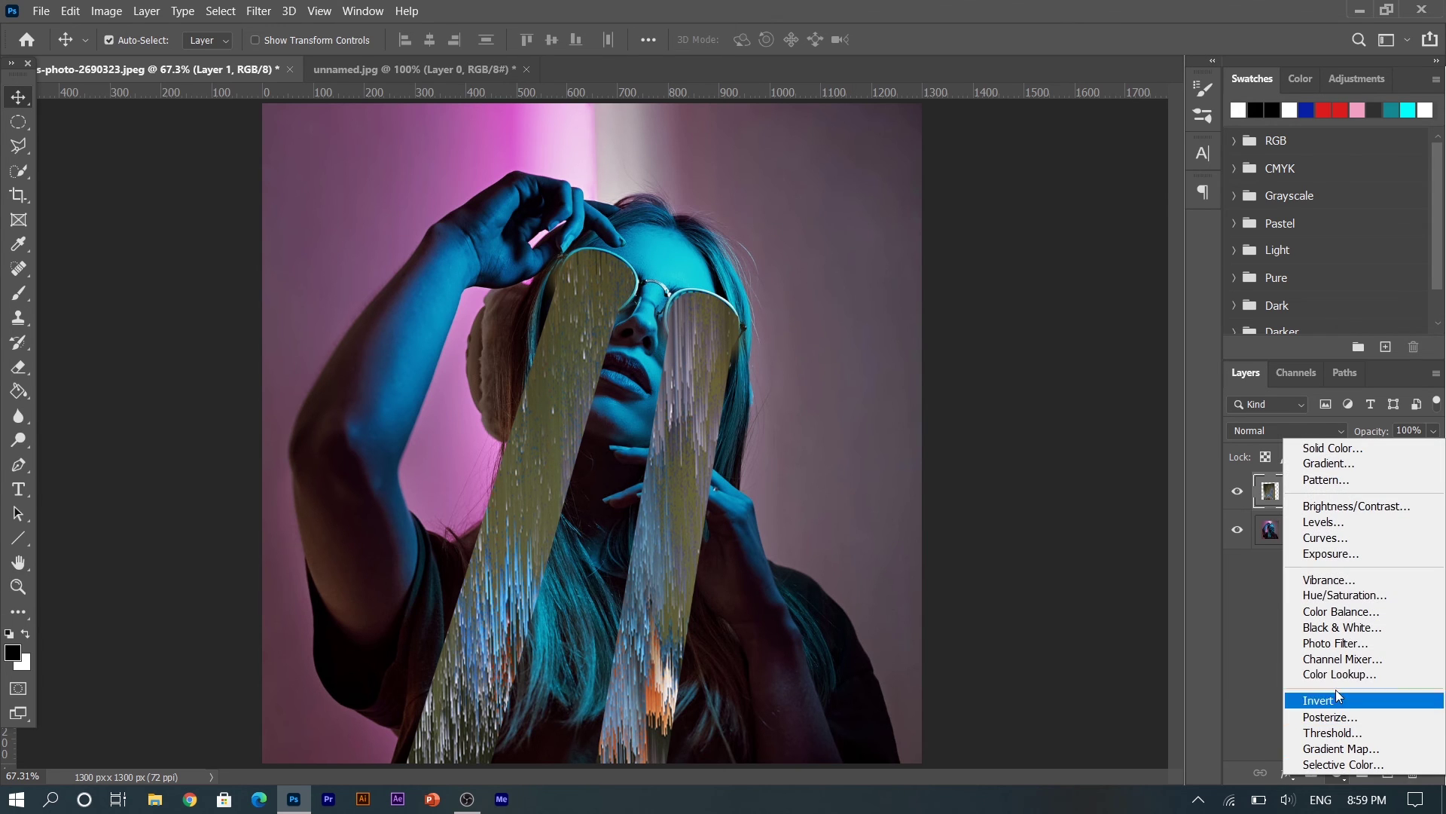
Colorize the glitch streaks with a Hue/Saturation adjustment at Hue about 206 and Saturation 50
left_click(1364, 594)
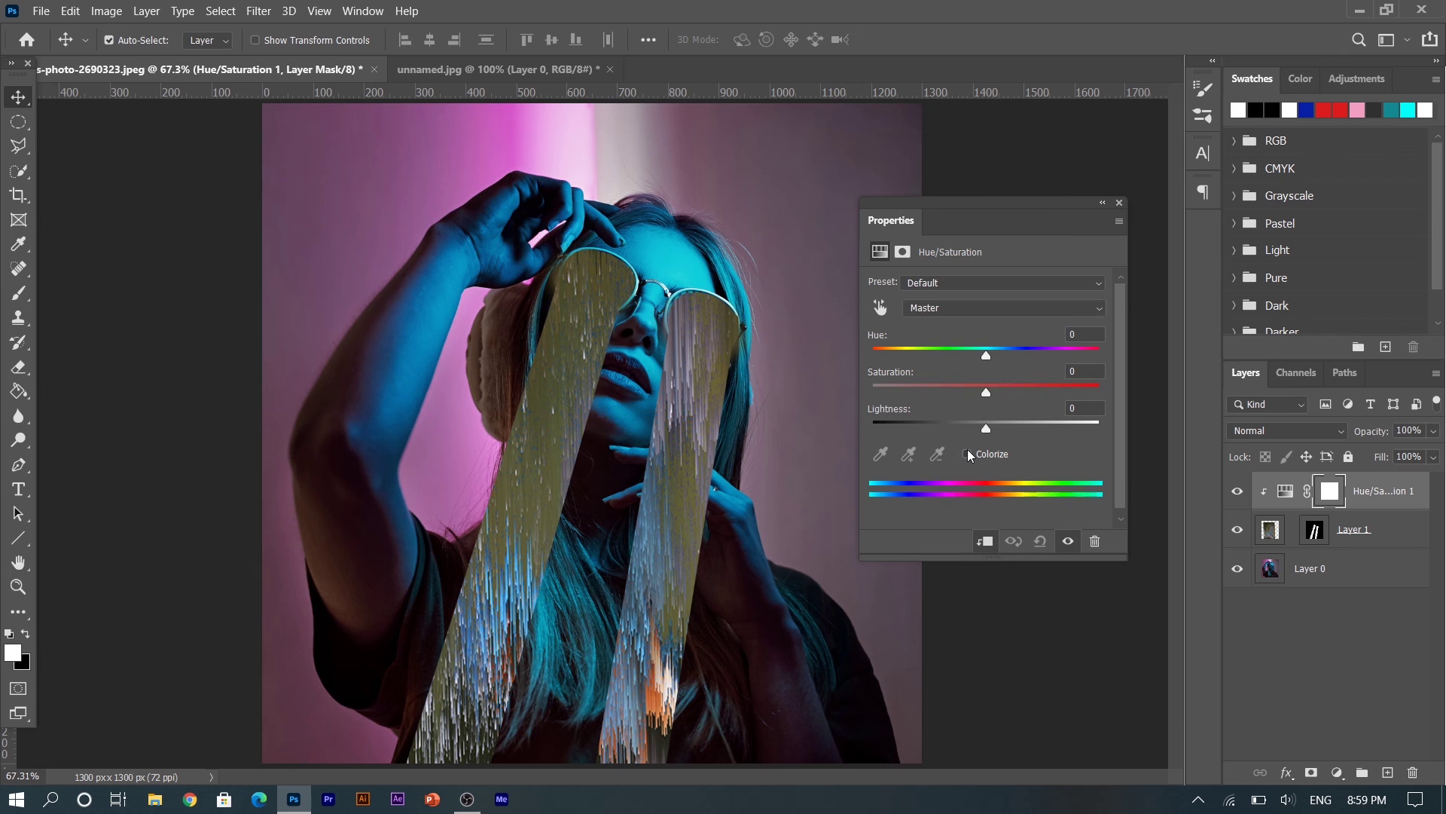
left_click(968, 453)
left_click_drag(876, 359, 1068, 369)
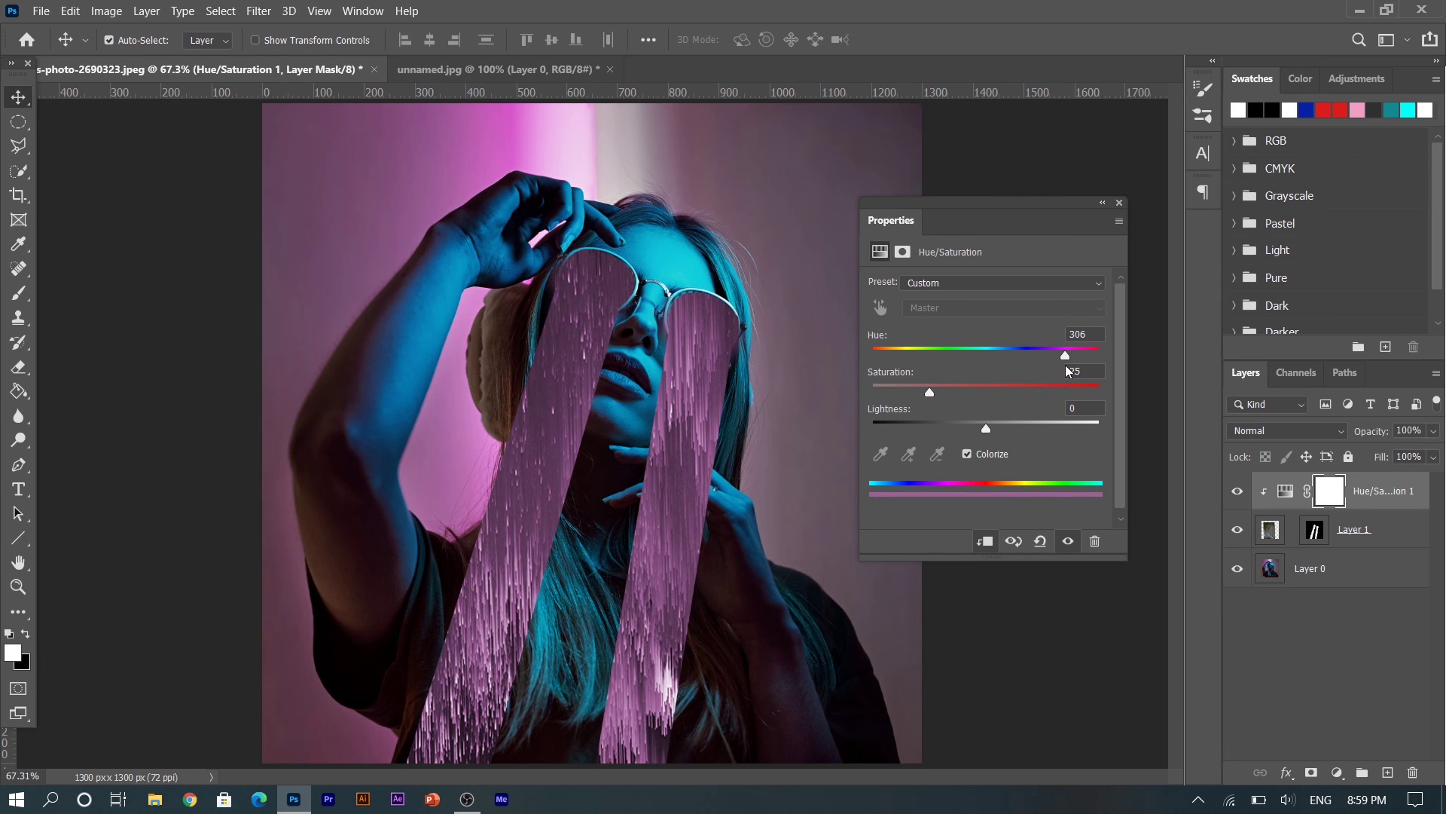
left_click_drag(1067, 359, 1048, 360)
left_click_drag(930, 393, 1022, 409)
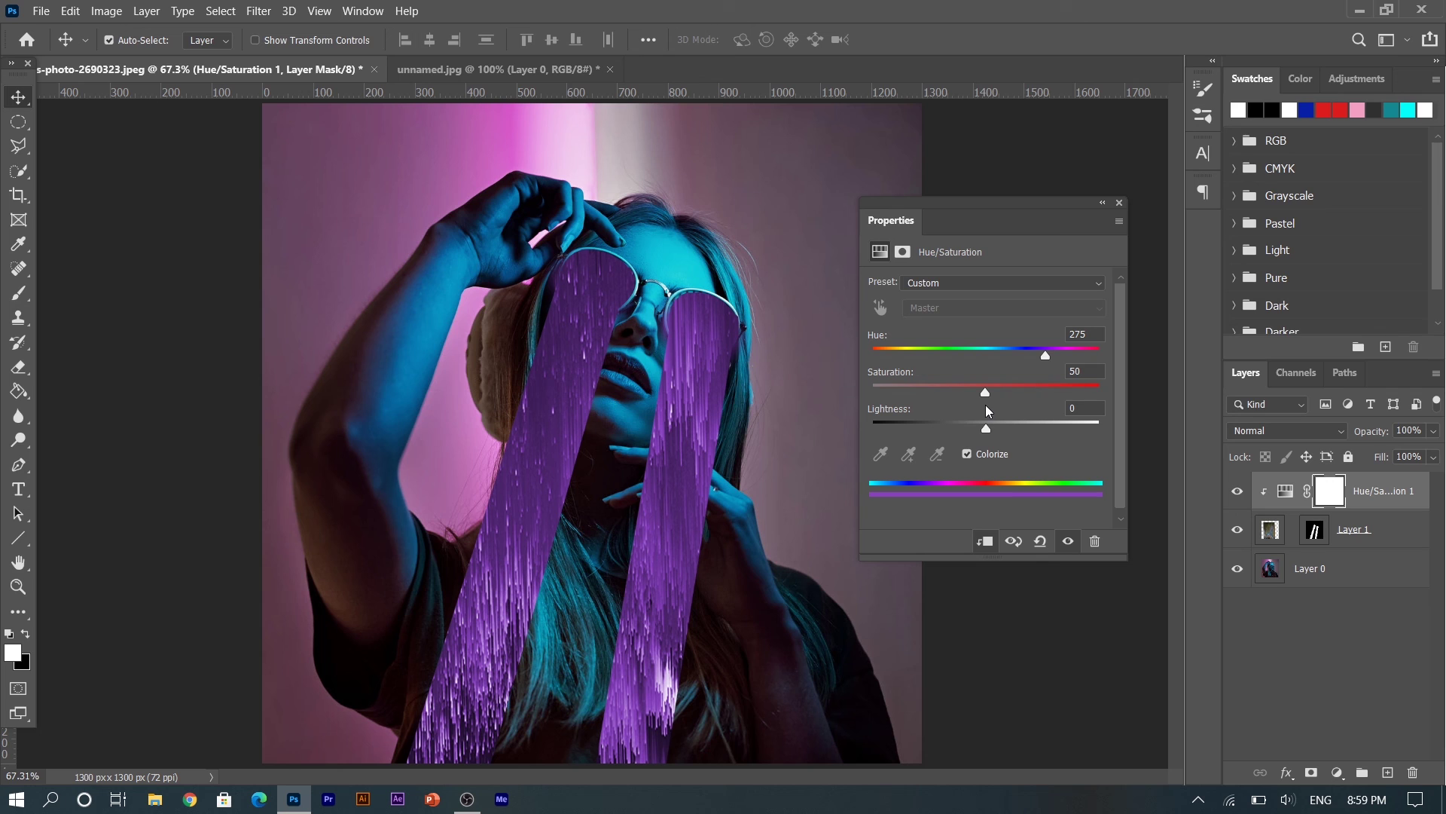
left_click_drag(1045, 355, 1006, 358)
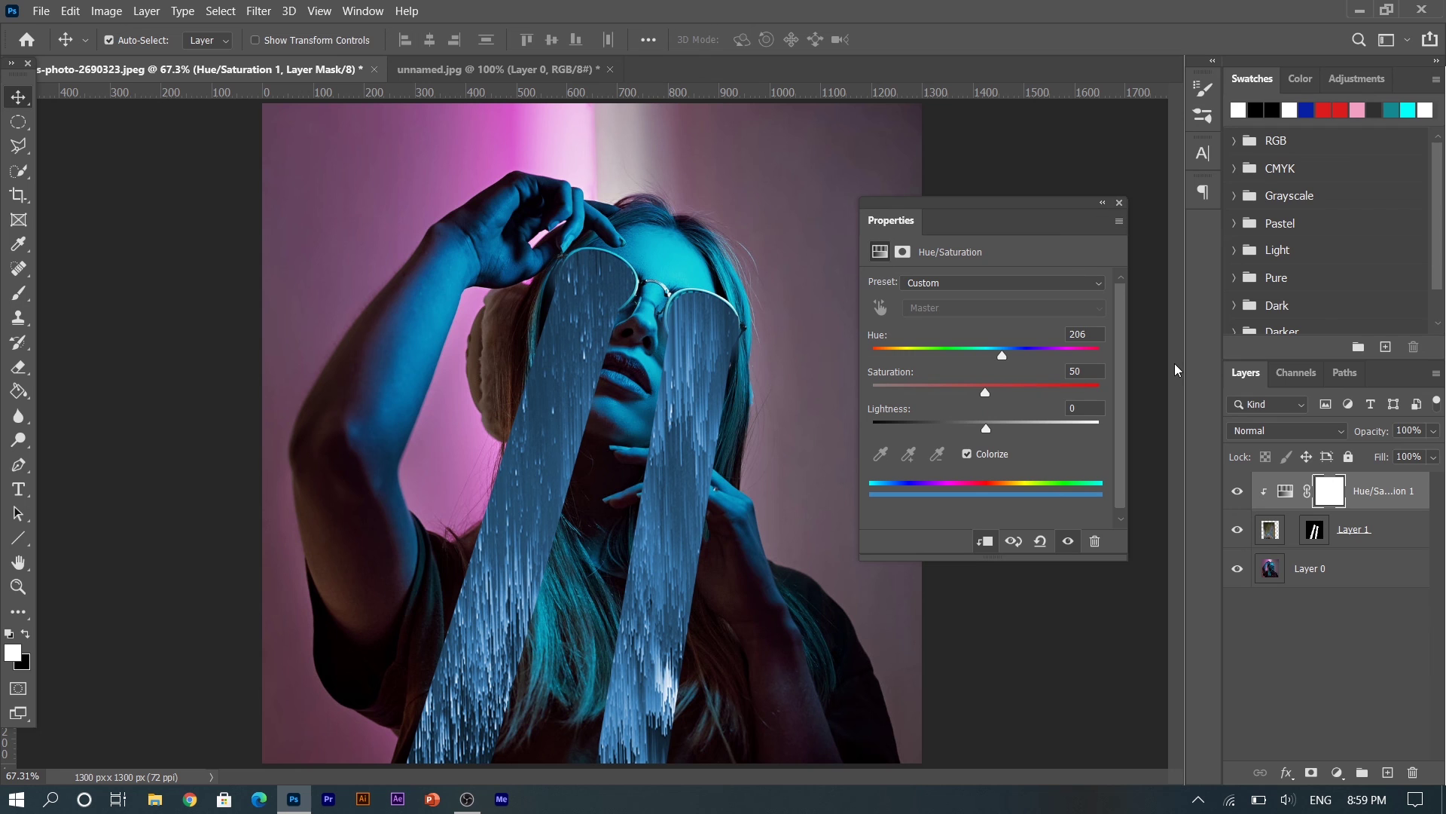
left_click(1119, 202)
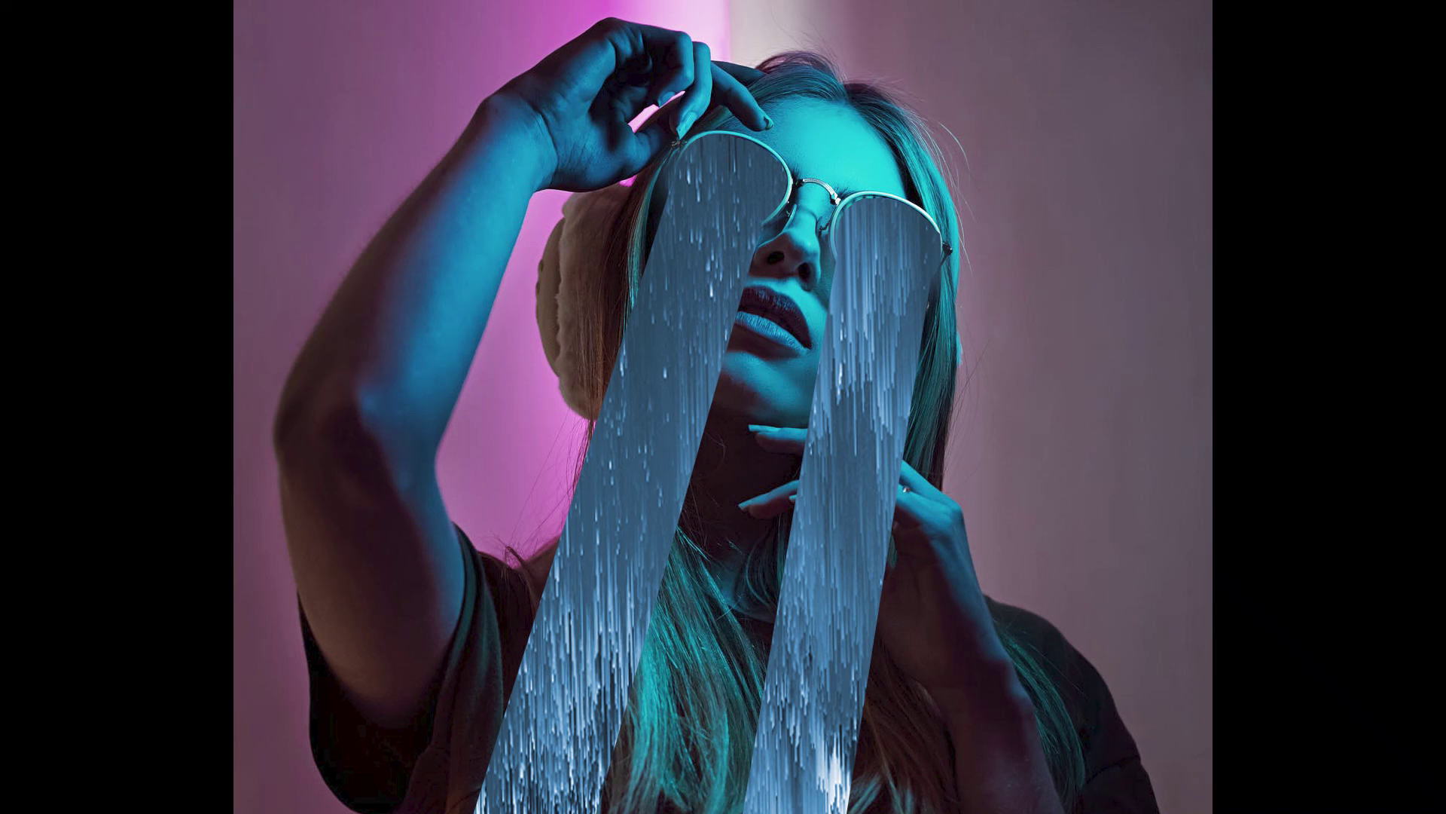